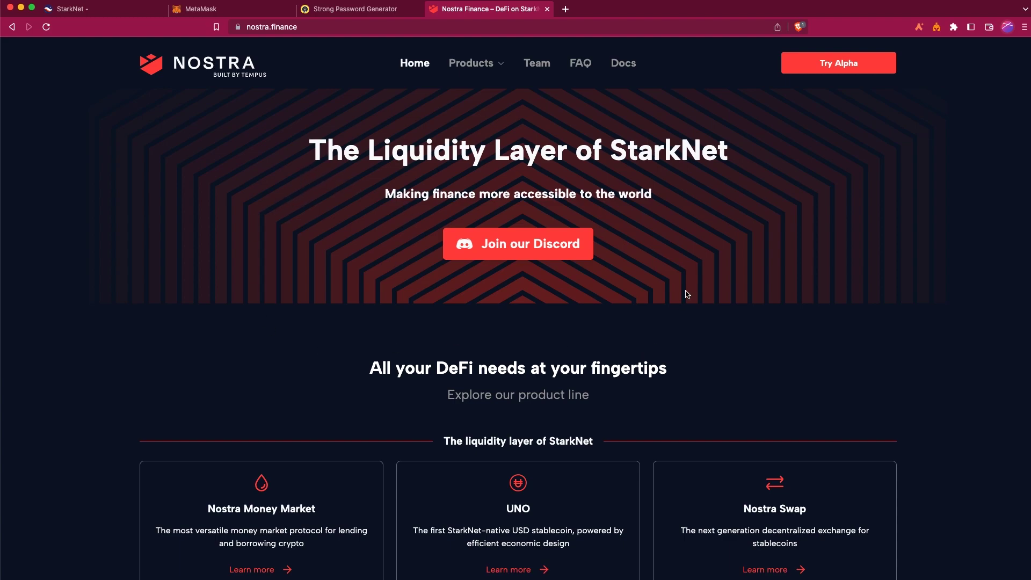
From nostra.finance, launch Try Alpha to open alpha.nostra.finance in a new tab
click(265, 27)
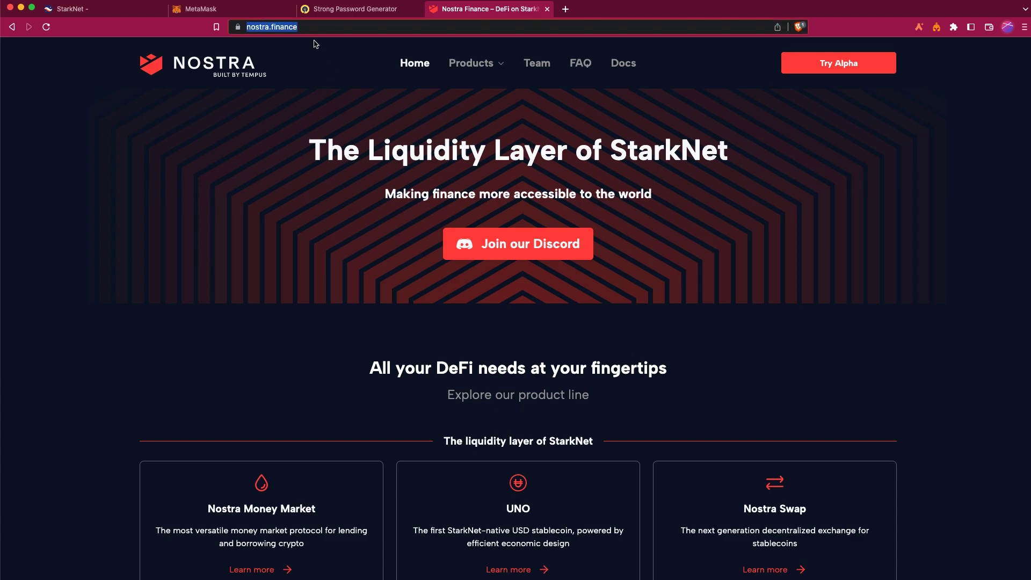
click(618, 88)
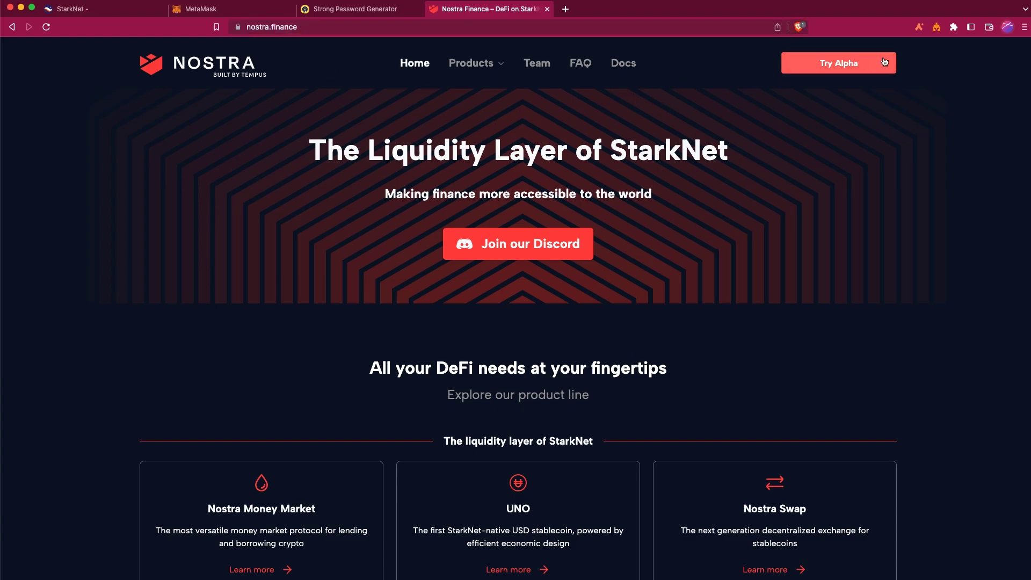
click(839, 72)
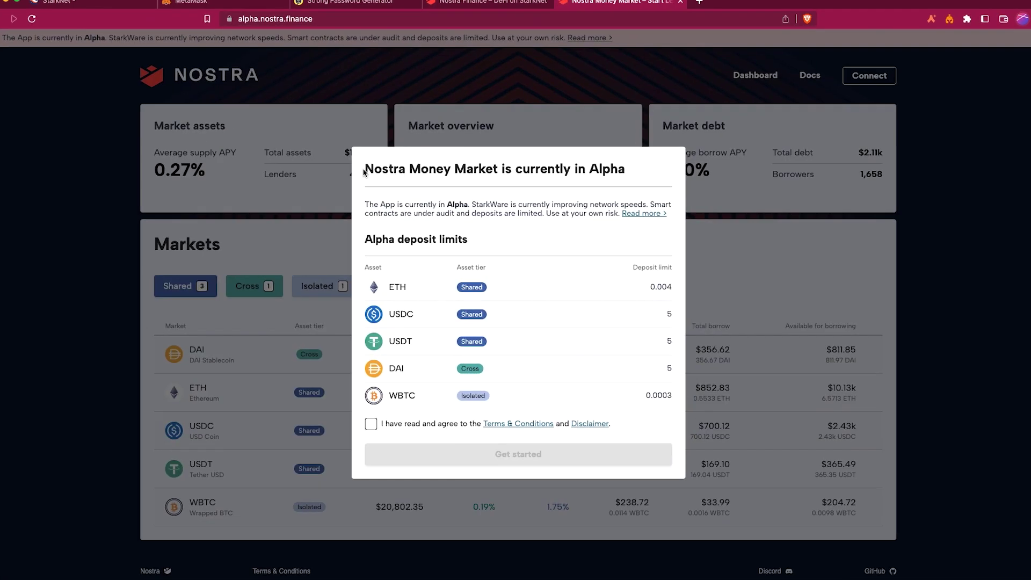
drag(369, 172, 629, 175)
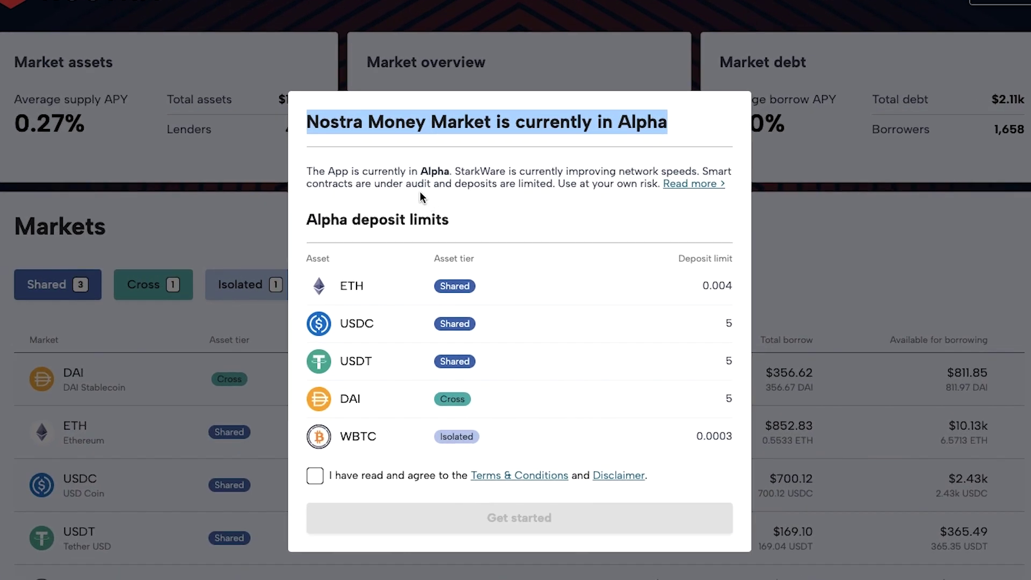
mouse_move(325, 176)
mouse_down()
mouse_move(446, 175)
mouse_move(615, 198)
mouse_up()
click(567, 177)
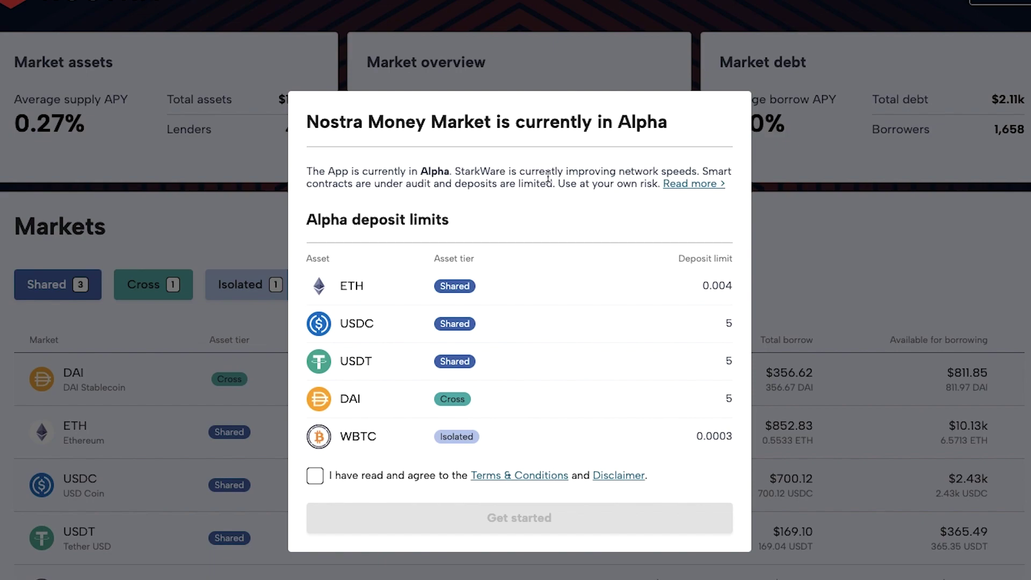
drag(559, 183, 656, 187)
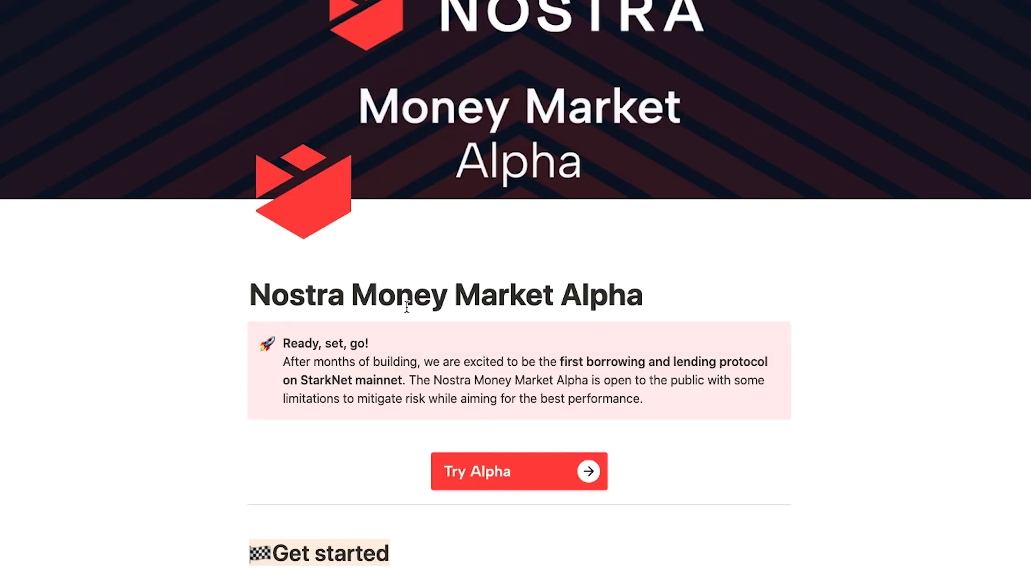
scroll(415, 314, down, 2)
scroll(420, 324, down, 3)
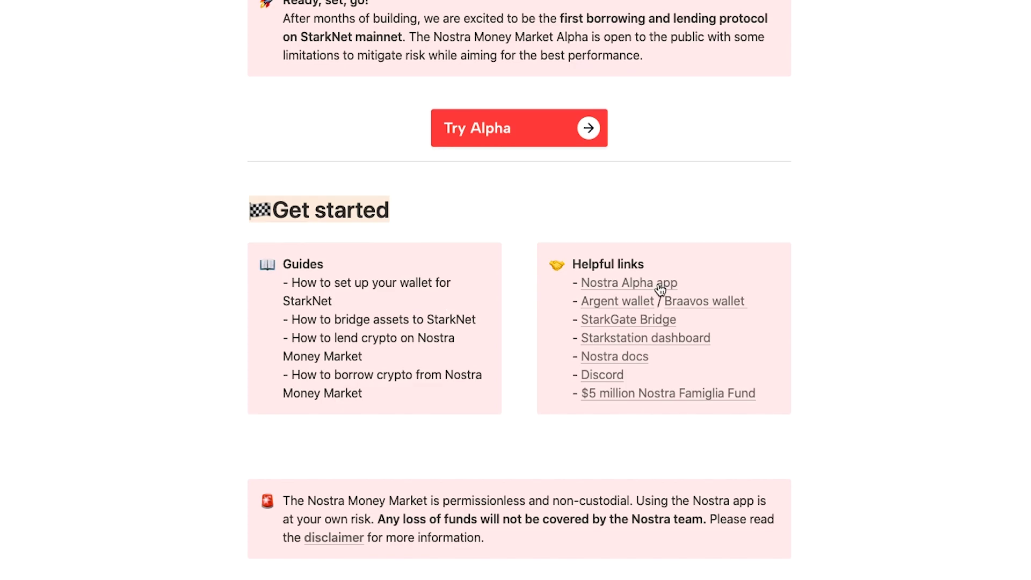
scroll(594, 281, down, 2)
scroll(543, 517, down, 3)
scroll(456, 414, down, 2)
scroll(456, 415, down, 4)
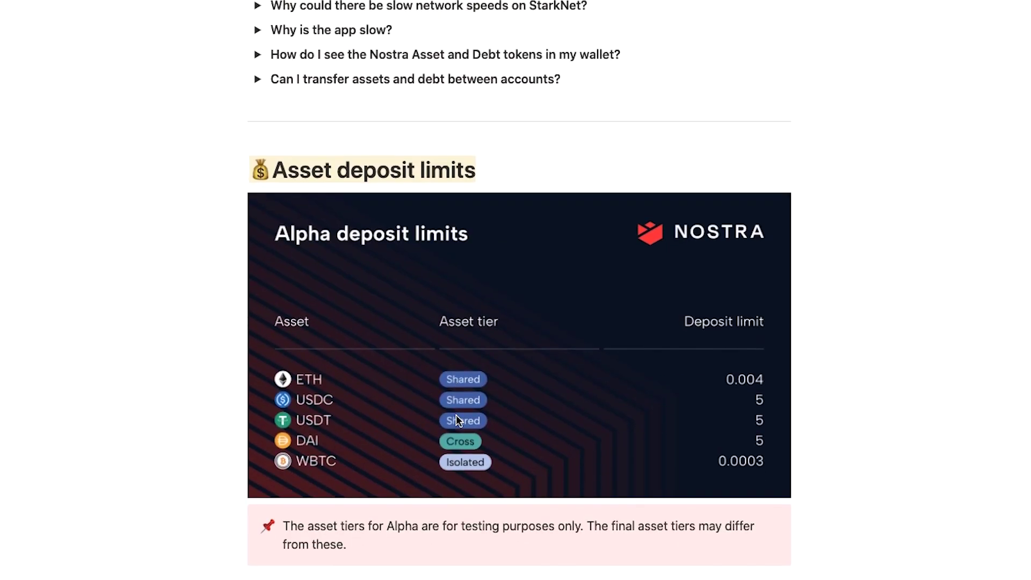
scroll(456, 414, down, 2)
scroll(487, 420, up, 1)
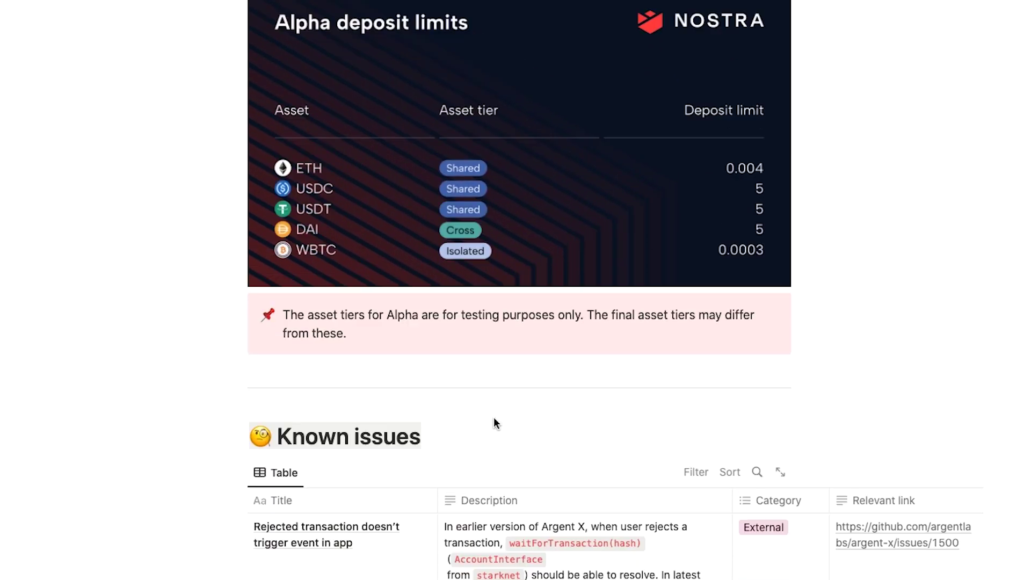
scroll(494, 417, up, 15)
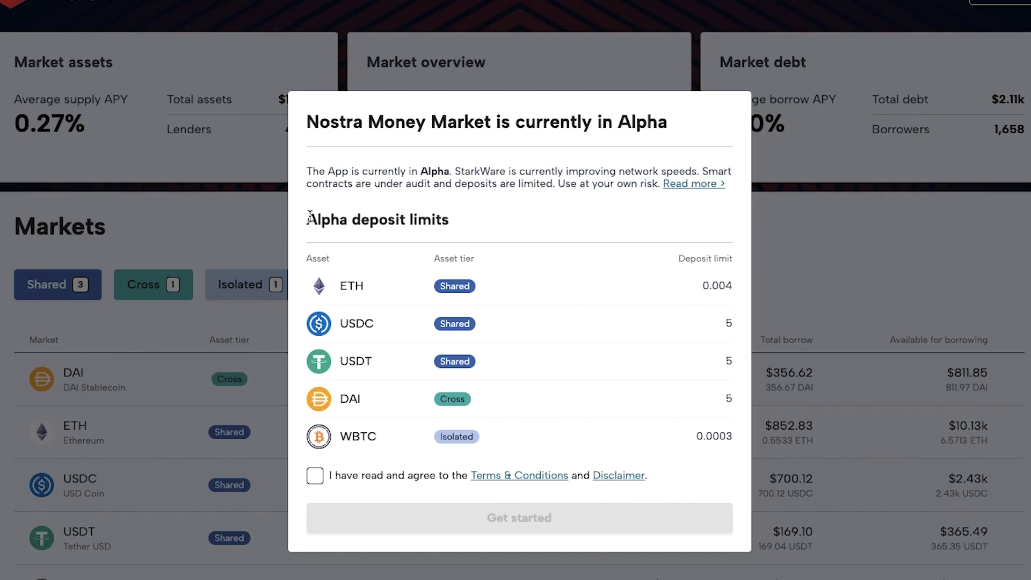
Review the Alpha deposit limits, Terms & Conditions, legal Disclaimer and Money Market Alpha guide pages
drag(307, 219, 447, 220)
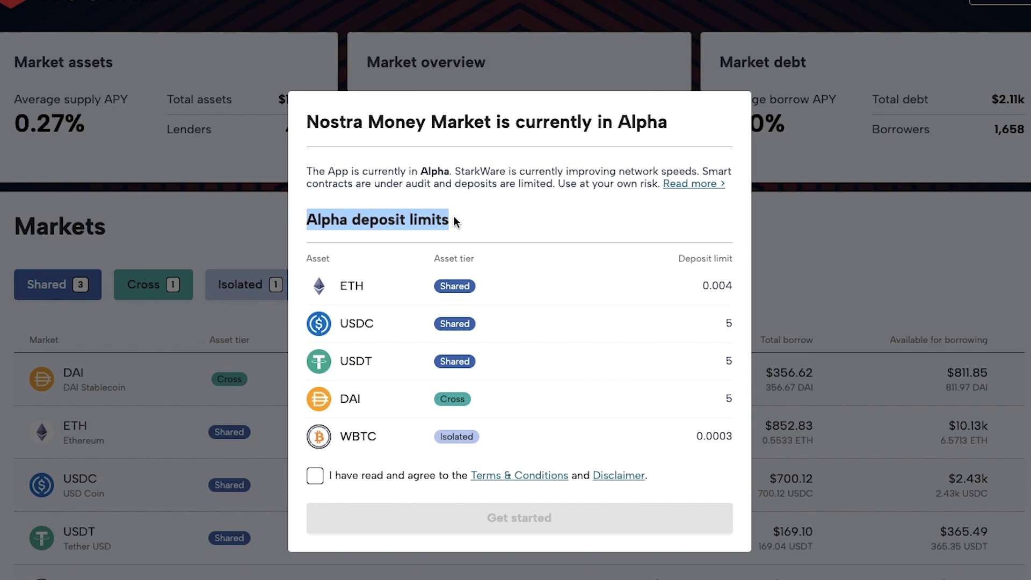
click(540, 266)
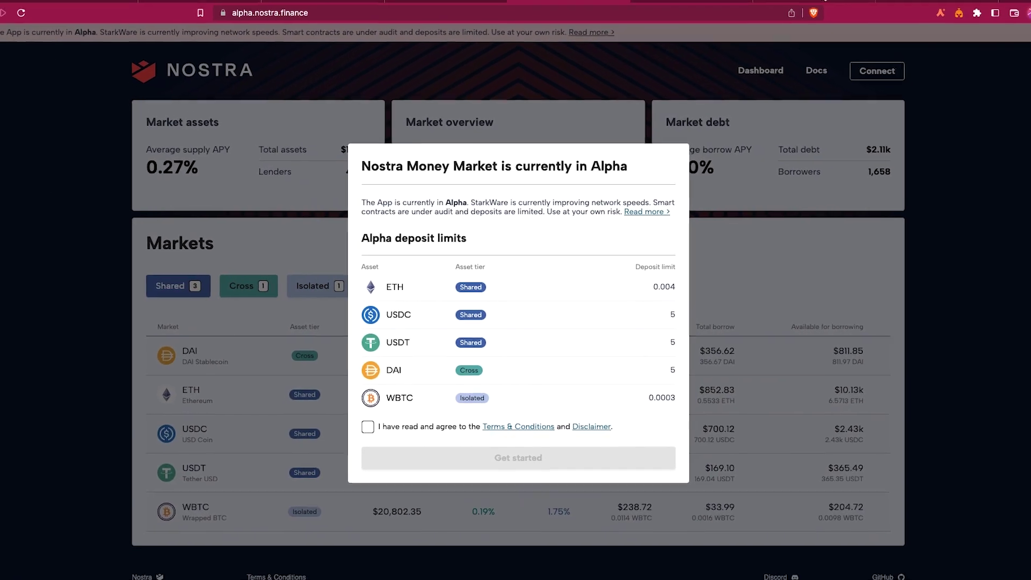
click(600, 433)
scroll(572, 255, down, 3)
scroll(572, 255, down, 5)
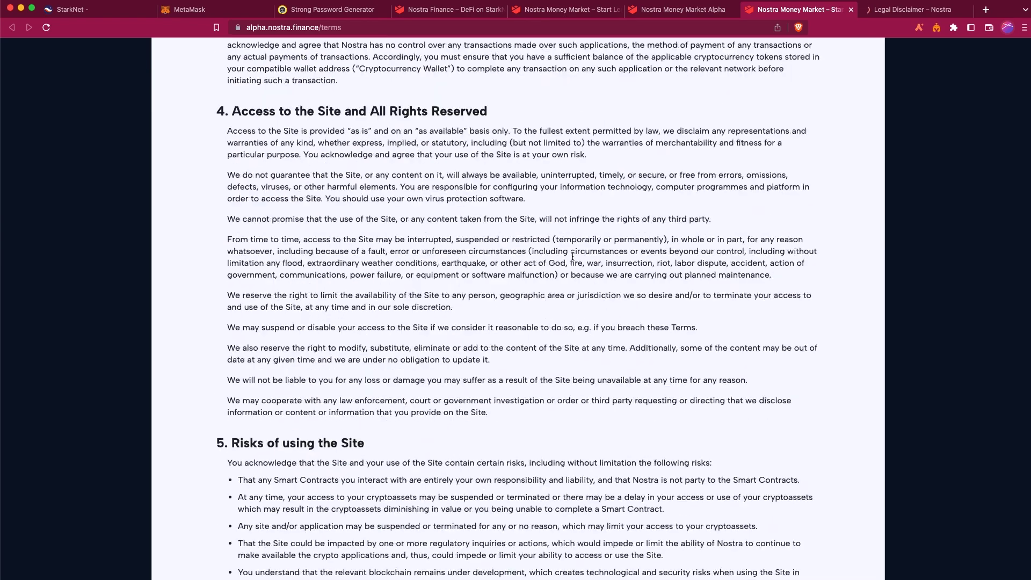
scroll(573, 255, down, 5)
click(910, 9)
scroll(638, 268, down, 3)
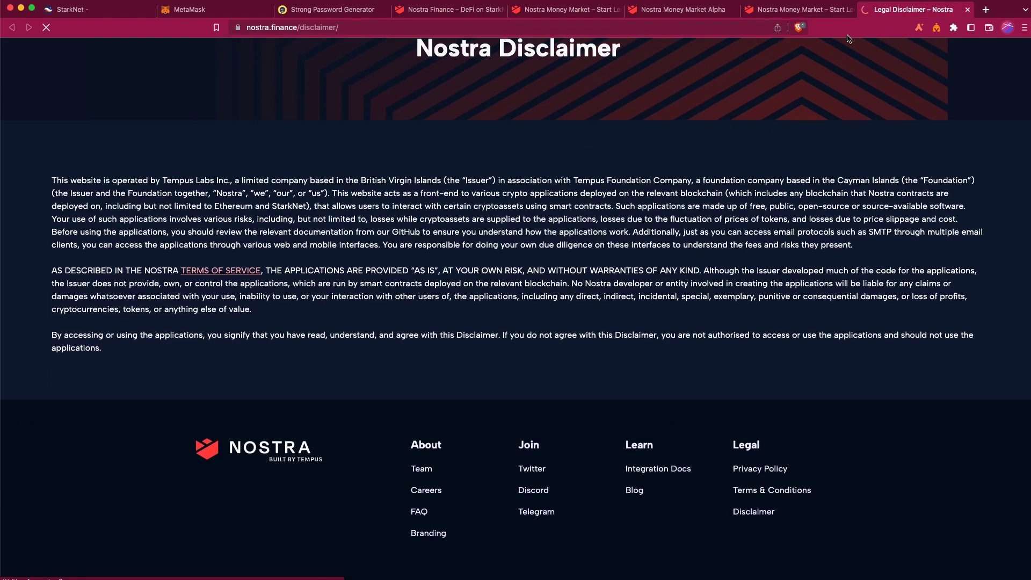
click(686, 11)
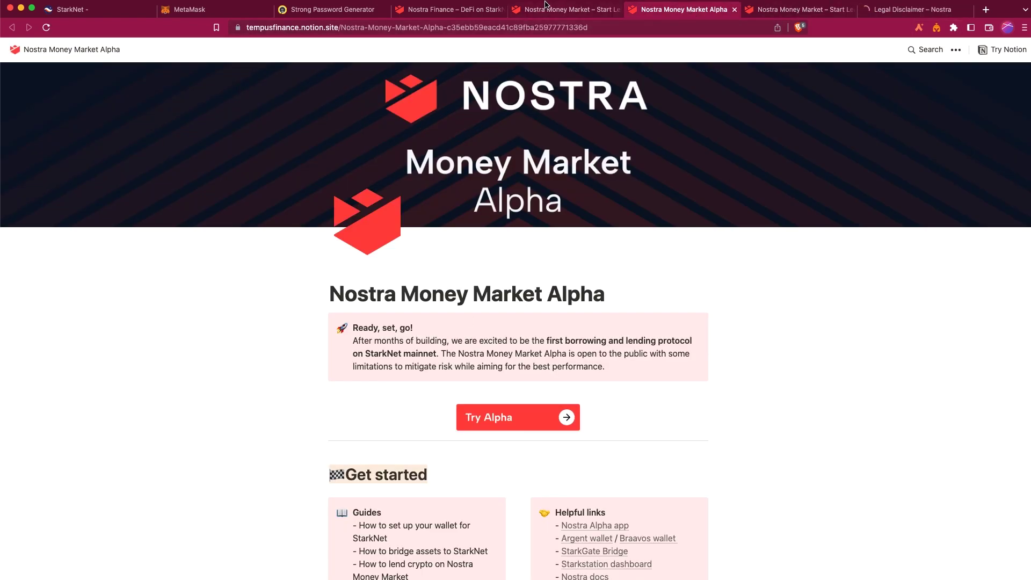
Back in the app, accept the terms and disclaimer and choose Get started
click(565, 9)
click(376, 421)
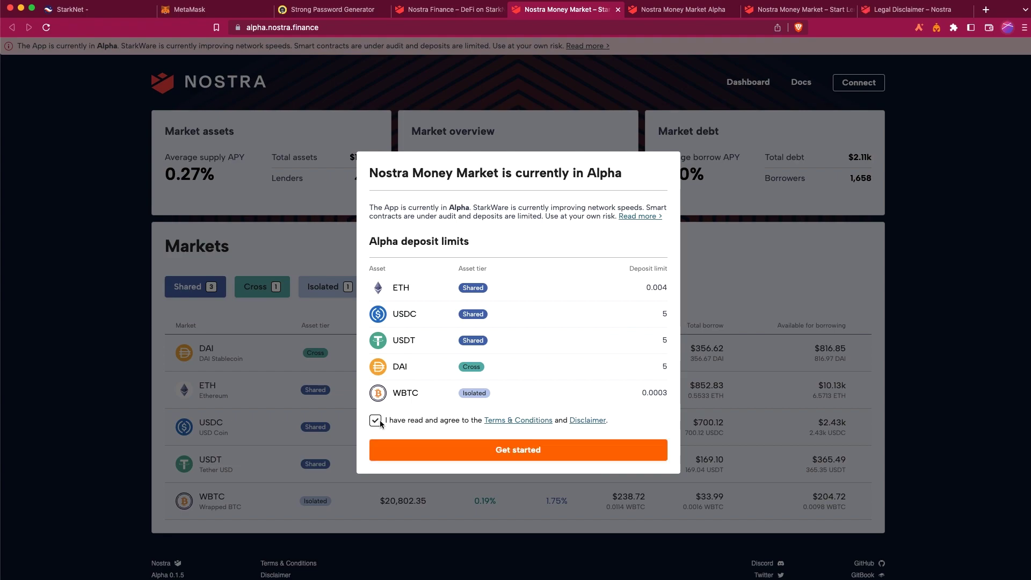
click(519, 454)
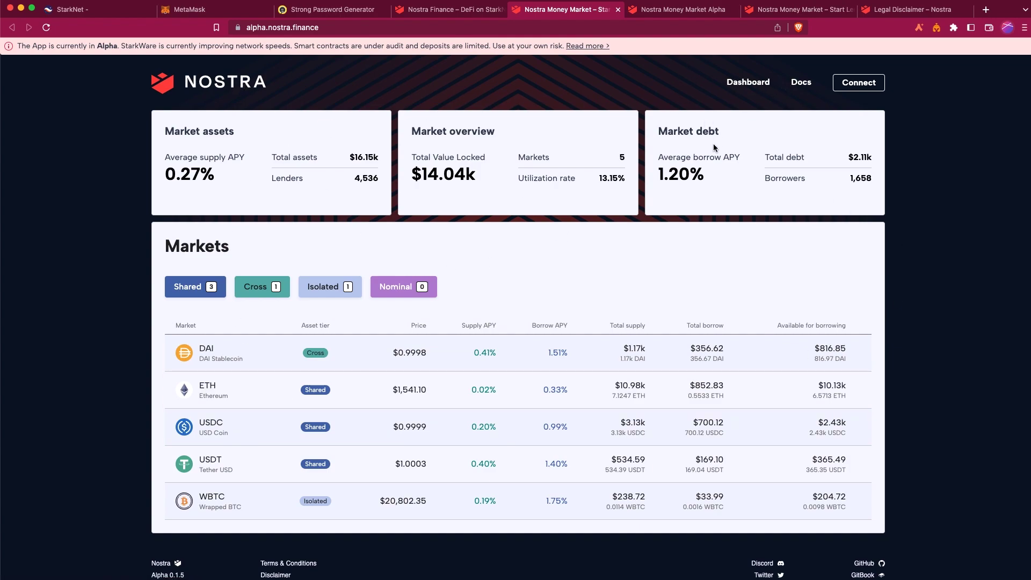
Open the Nostra docs Introduction in a new tab and review the market assets supply figures
click(802, 82)
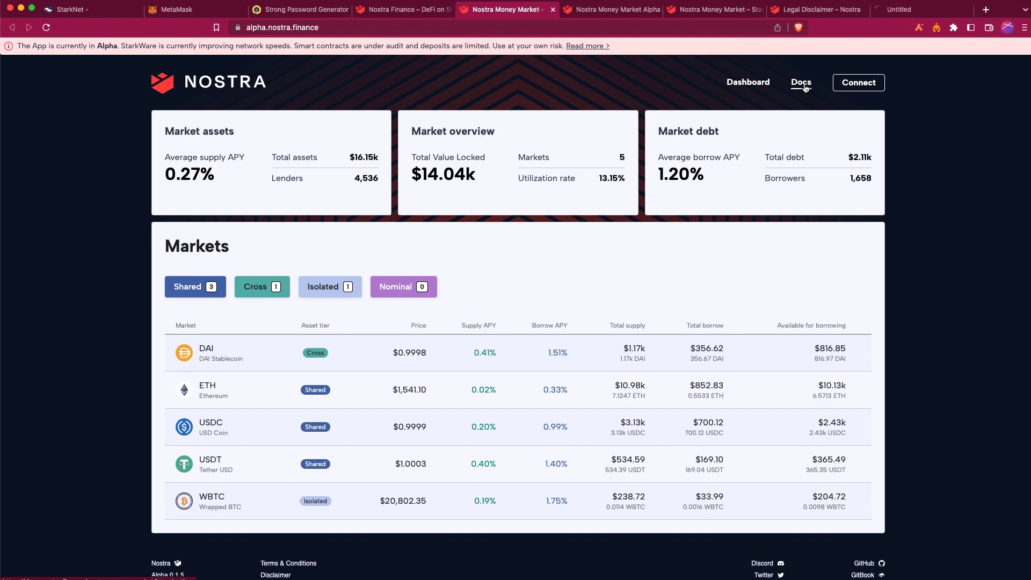
click(918, 8)
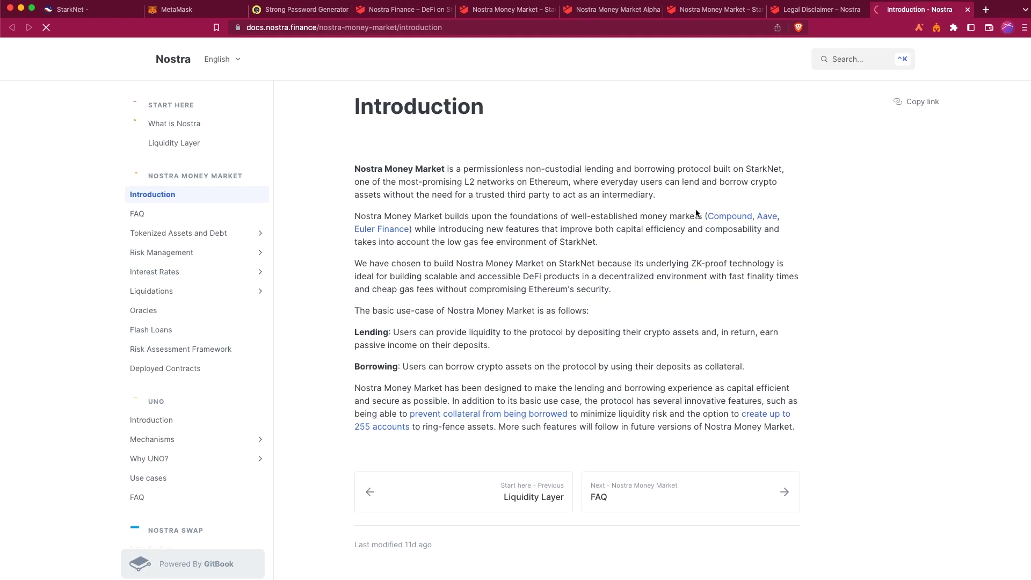
scroll(483, 347, down, 3)
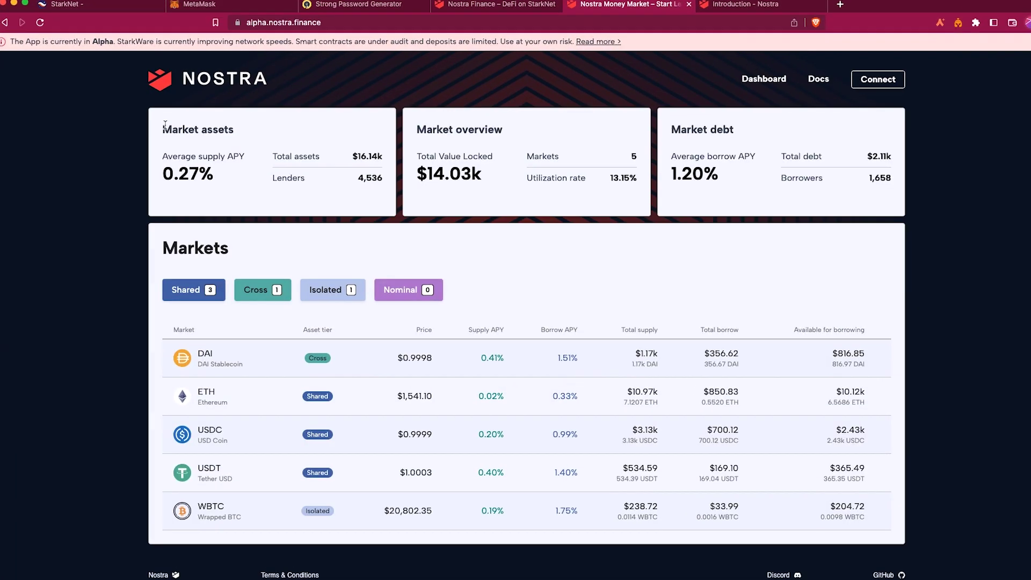
drag(164, 127, 212, 182)
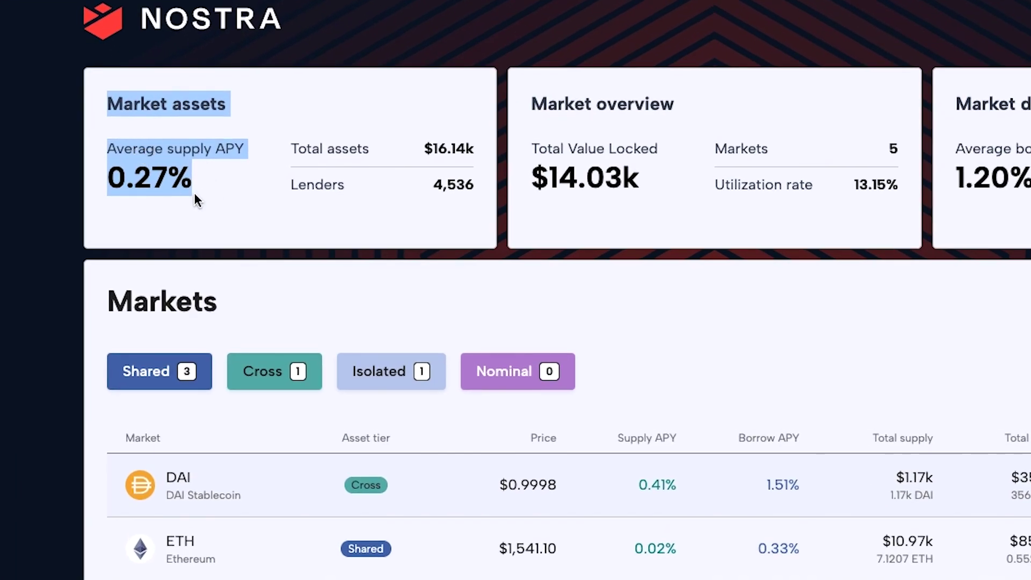
click(170, 190)
mouse_move(449, 149)
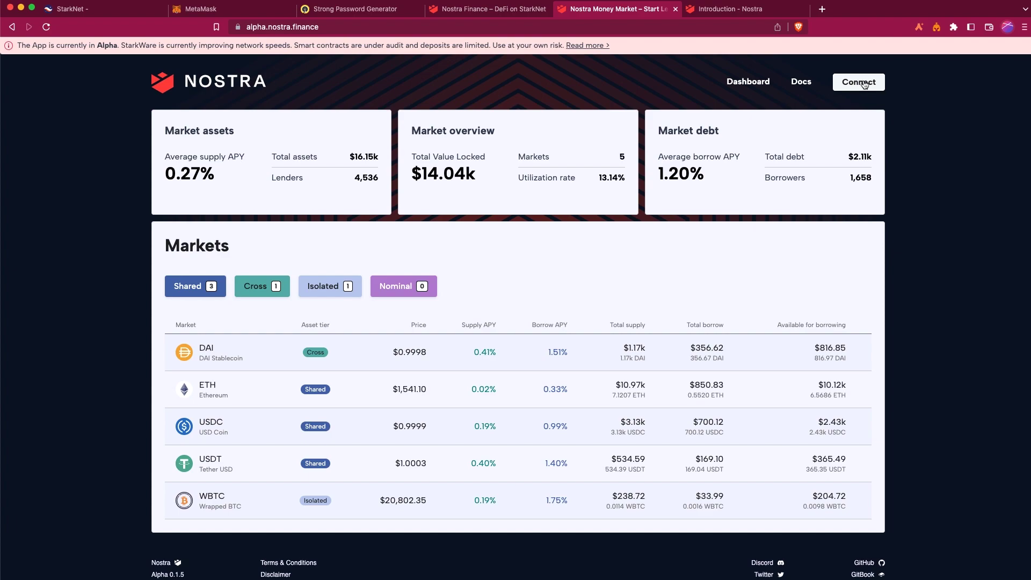
Connect the Braavos wallet and approve the connection request in the Braavos extension
click(859, 82)
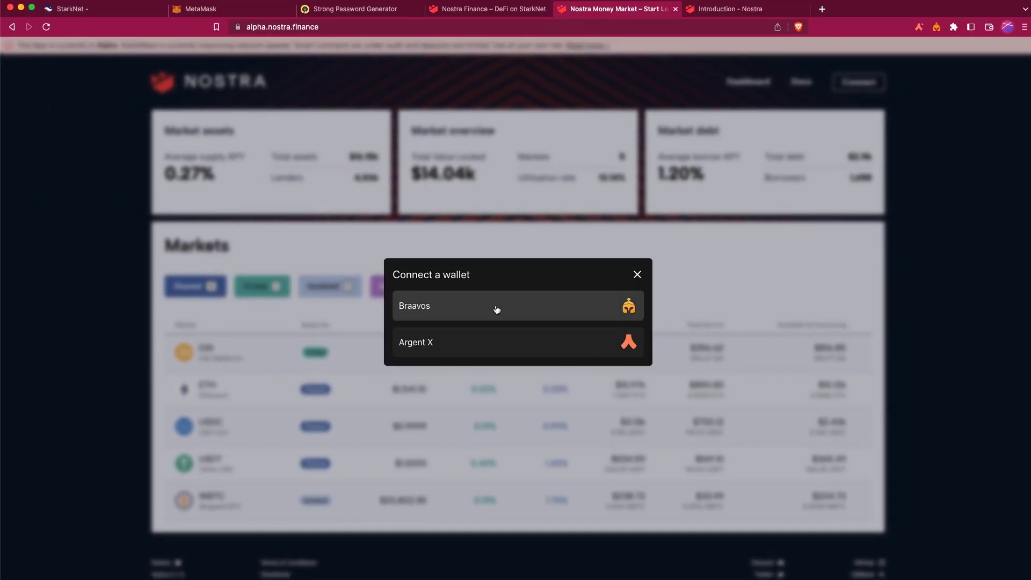
click(496, 307)
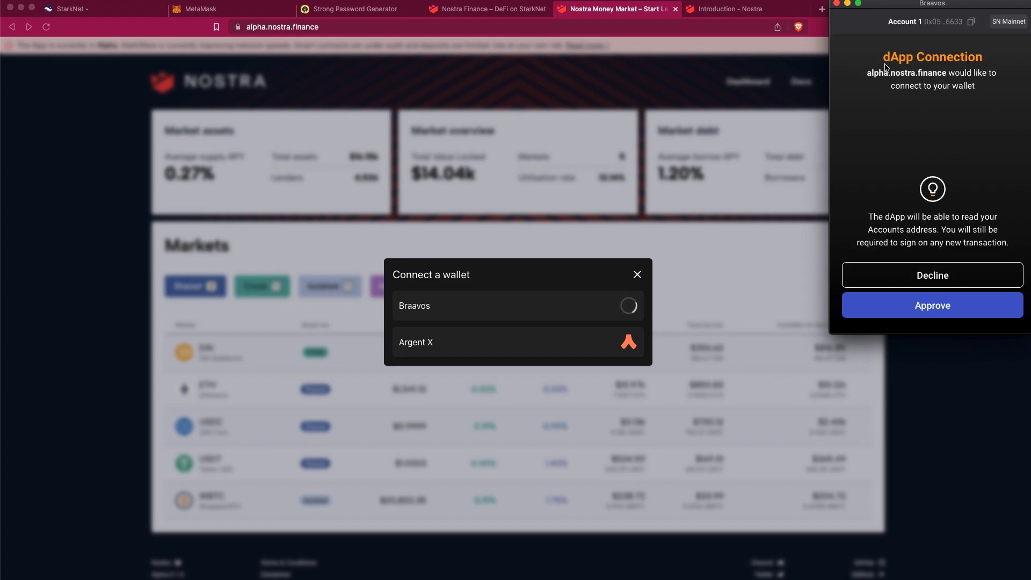
drag(883, 56, 959, 74)
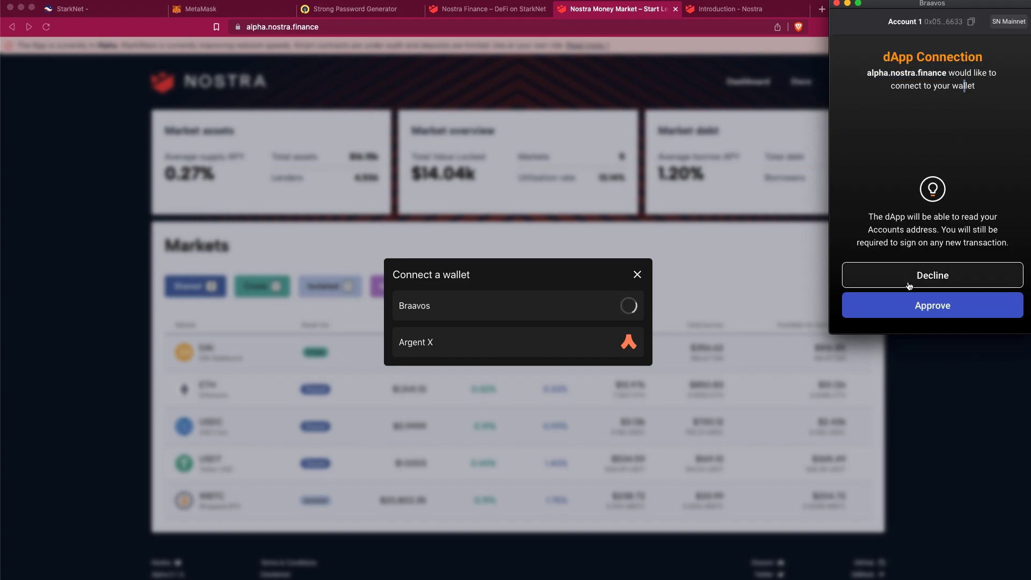
click(941, 314)
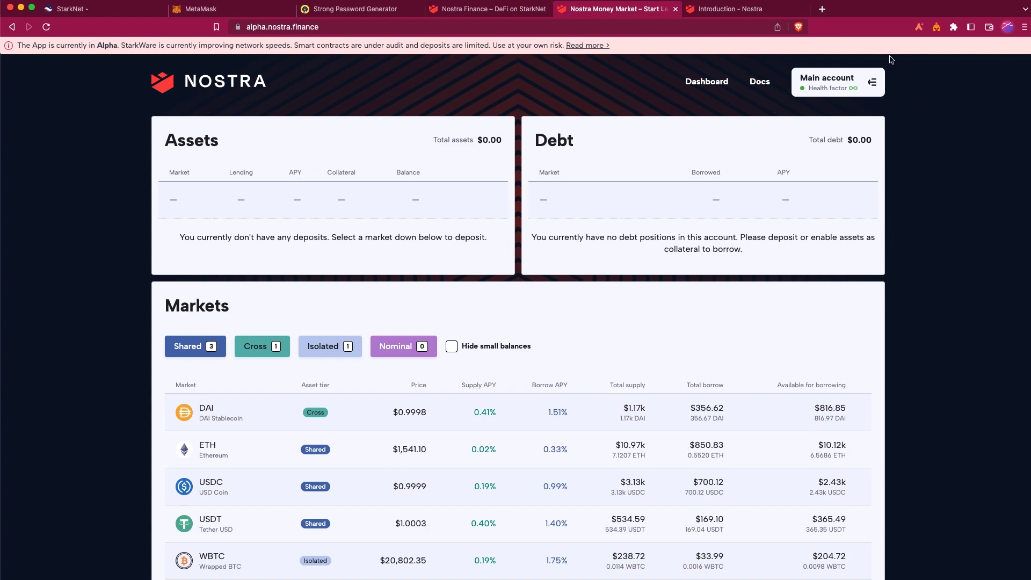
Check the wallet panel and empty Assets summary, then open the ETH market's deposit form
click(832, 90)
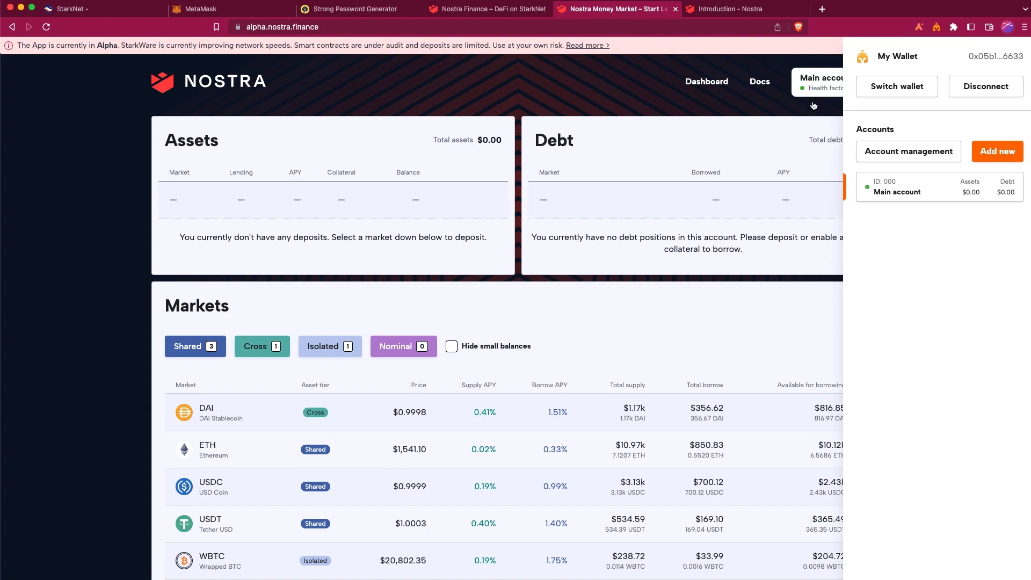
click(814, 105)
drag(170, 150, 337, 196)
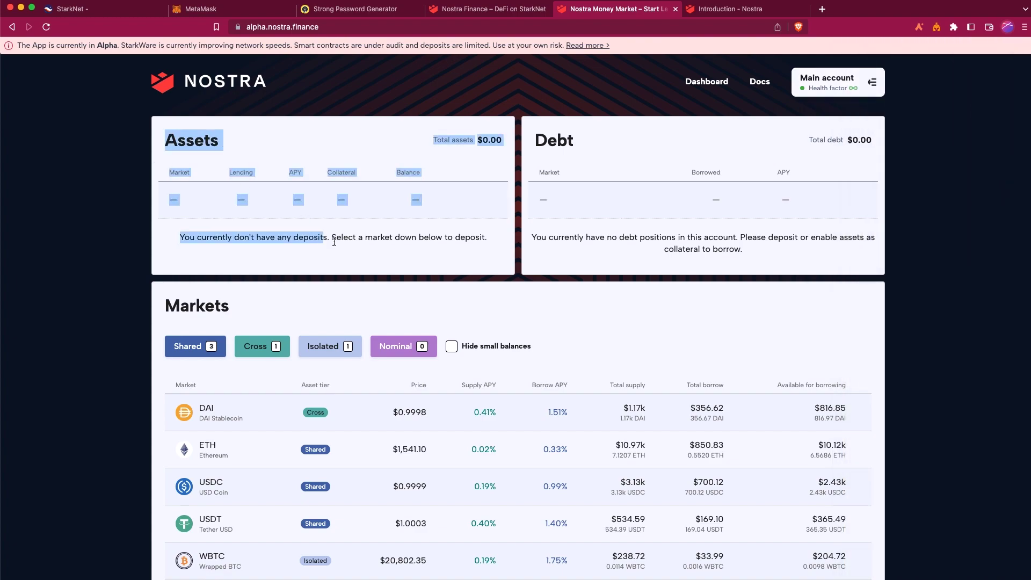
click(542, 144)
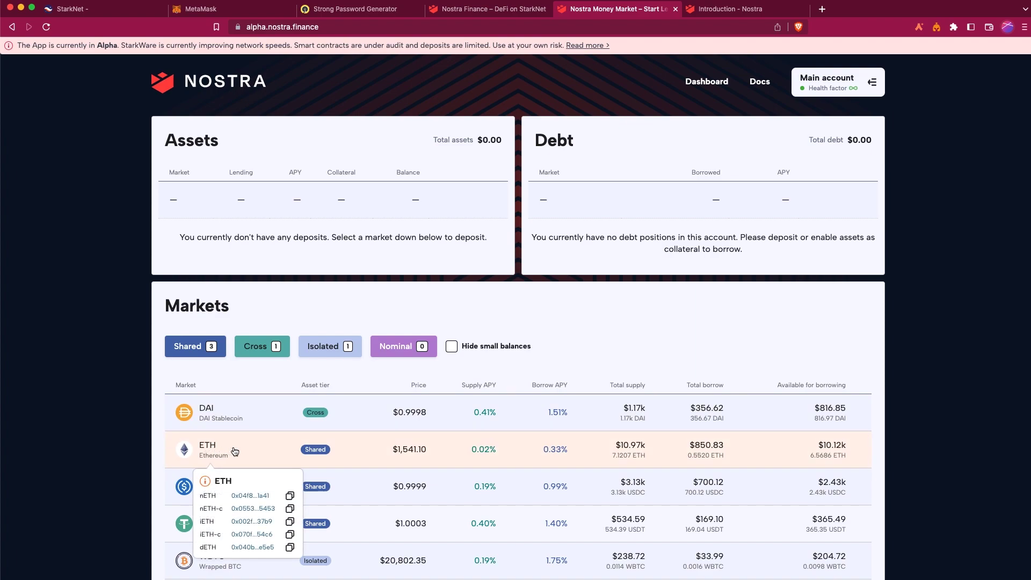
click(286, 449)
Fill in the maximum 0.004 ETH, leaving lending and collateral enabled after toggling both
click(635, 242)
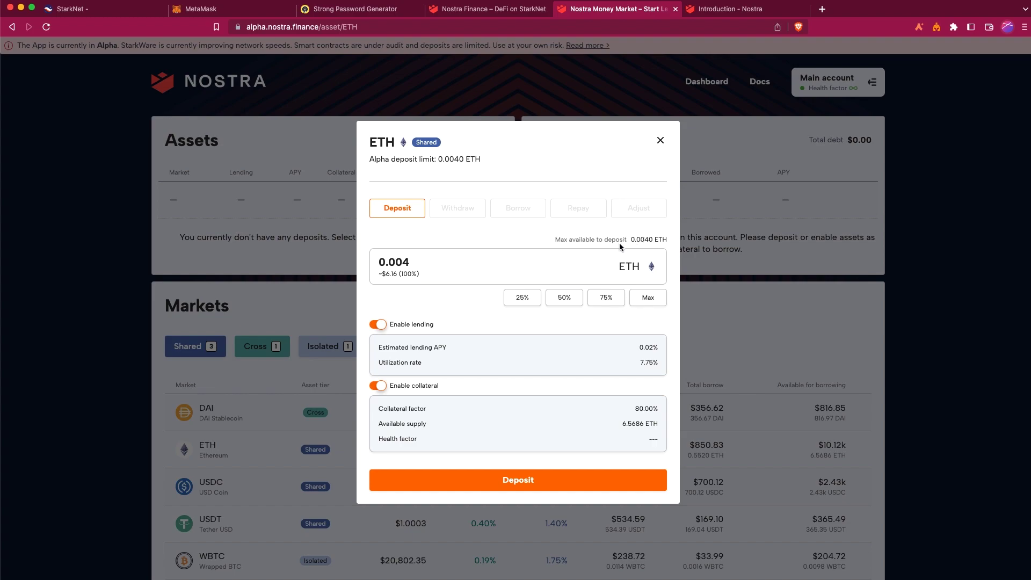
click(381, 326)
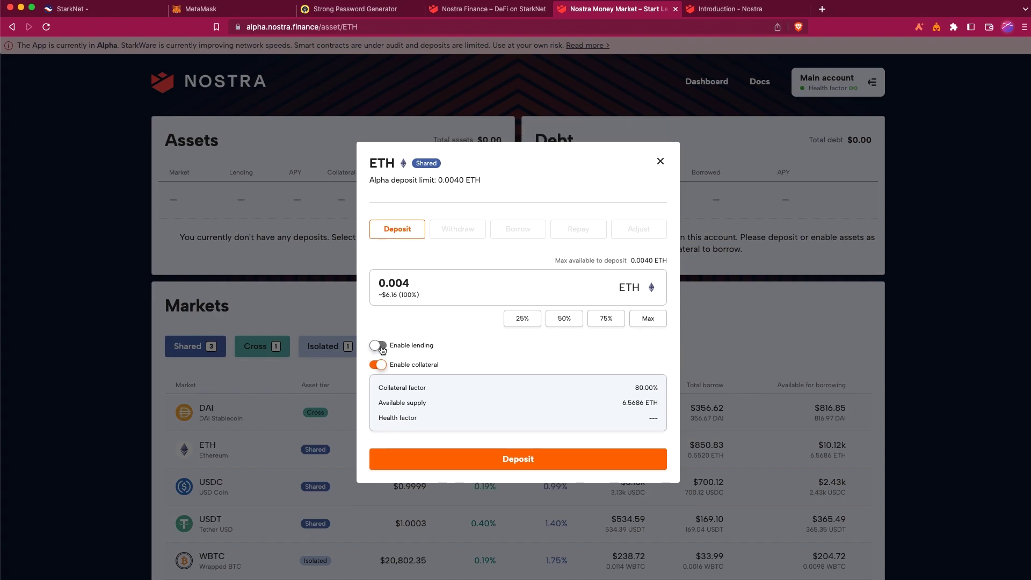
click(379, 325)
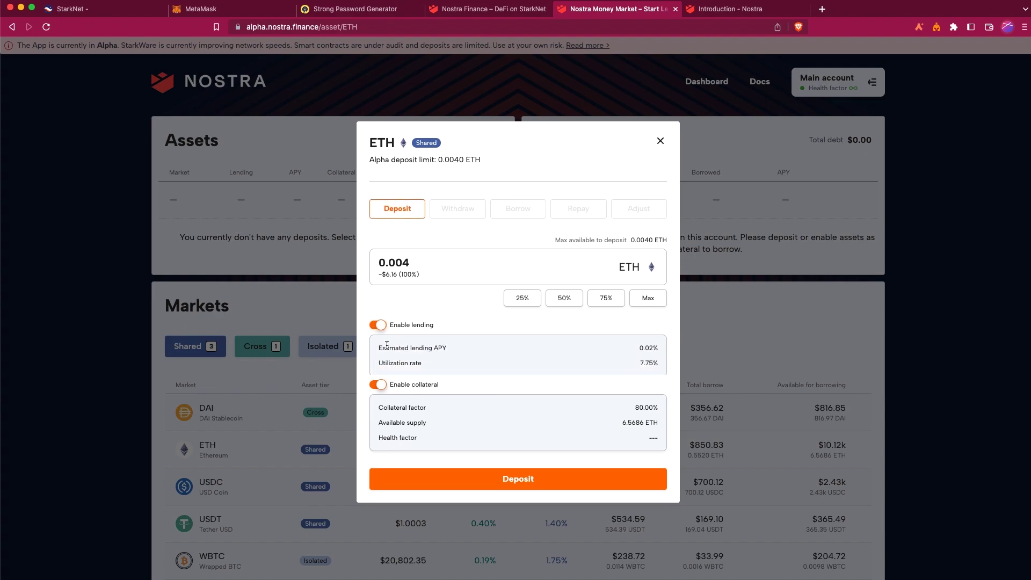
click(381, 390)
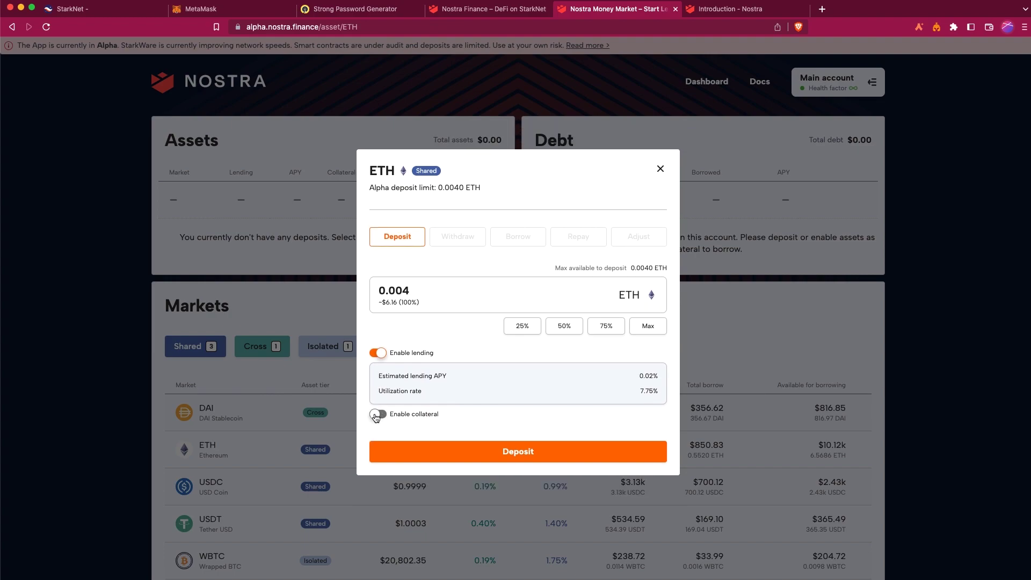
click(380, 390)
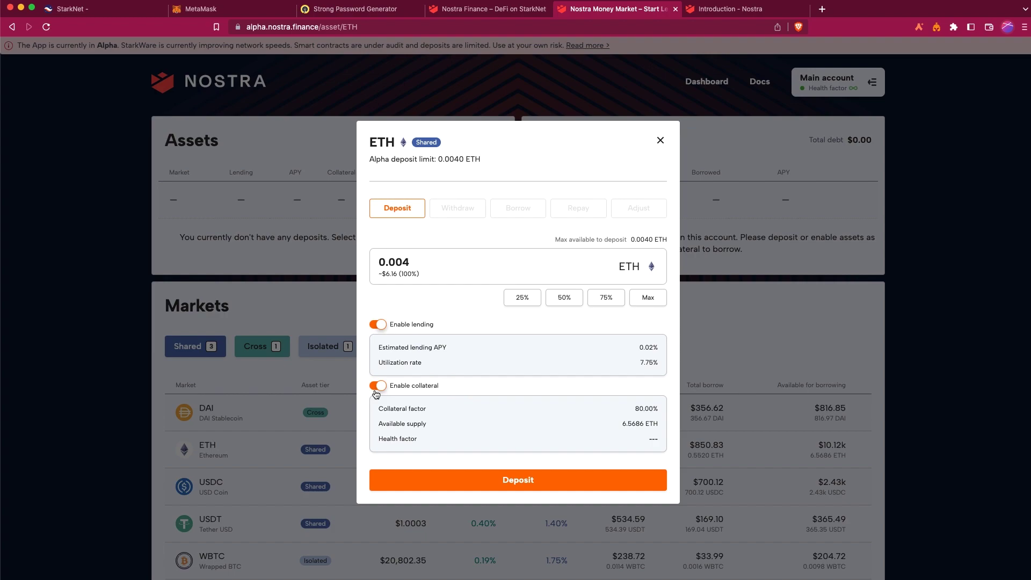
Submit the 0.004 ETH deposit, signing and setting up the account in Braavos
click(539, 482)
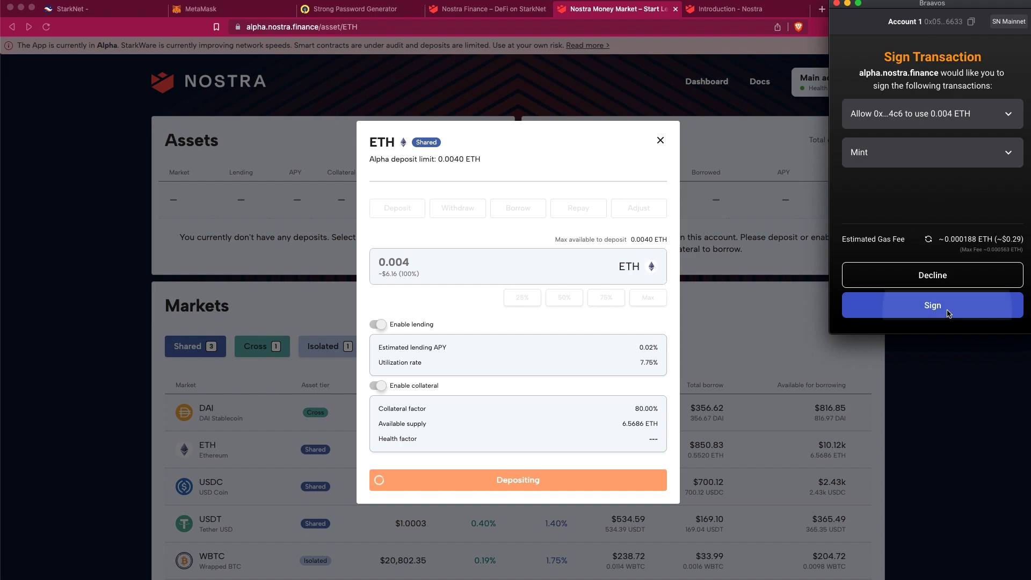
click(932, 306)
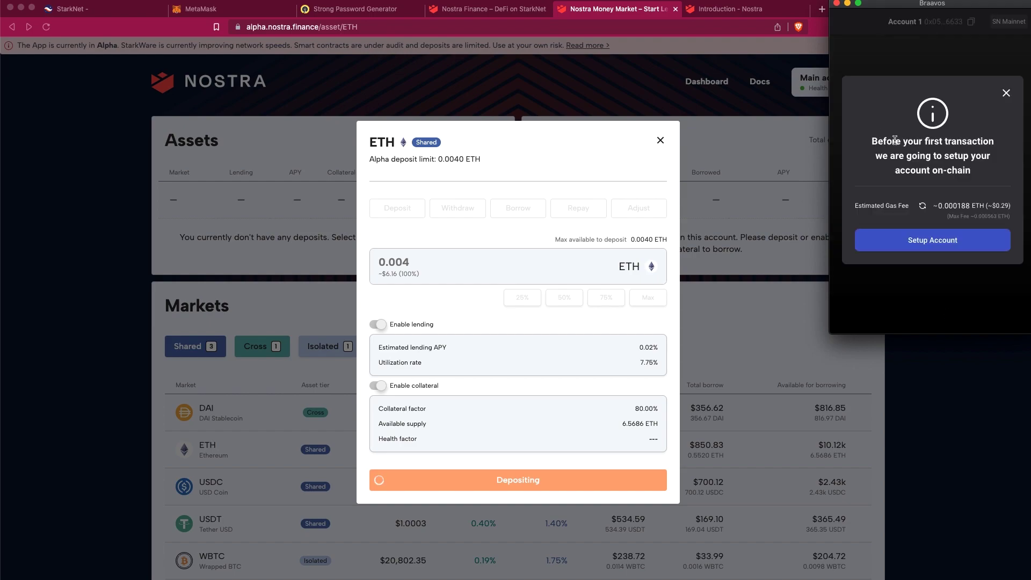
click(935, 244)
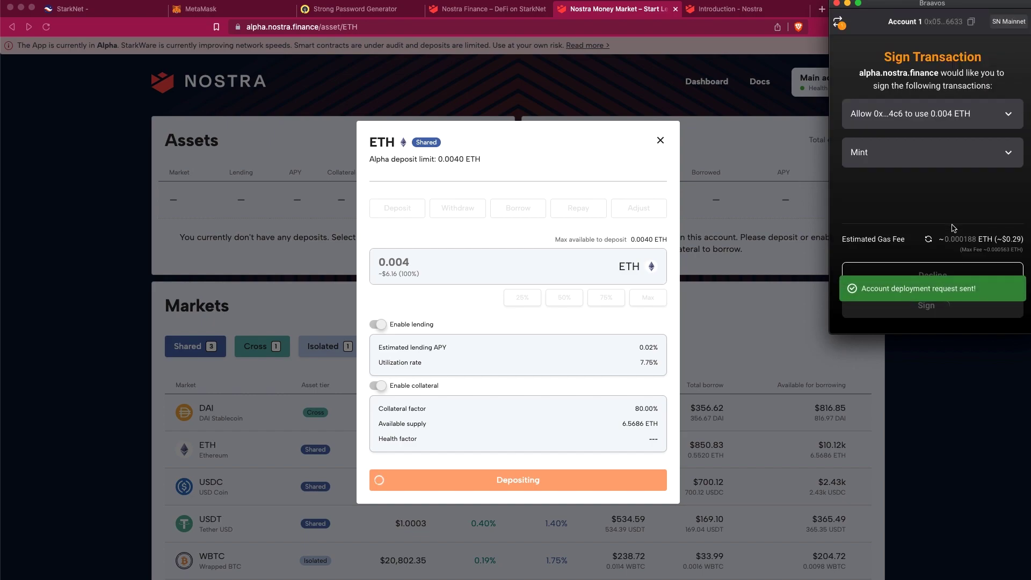
drag(380, 263, 620, 264)
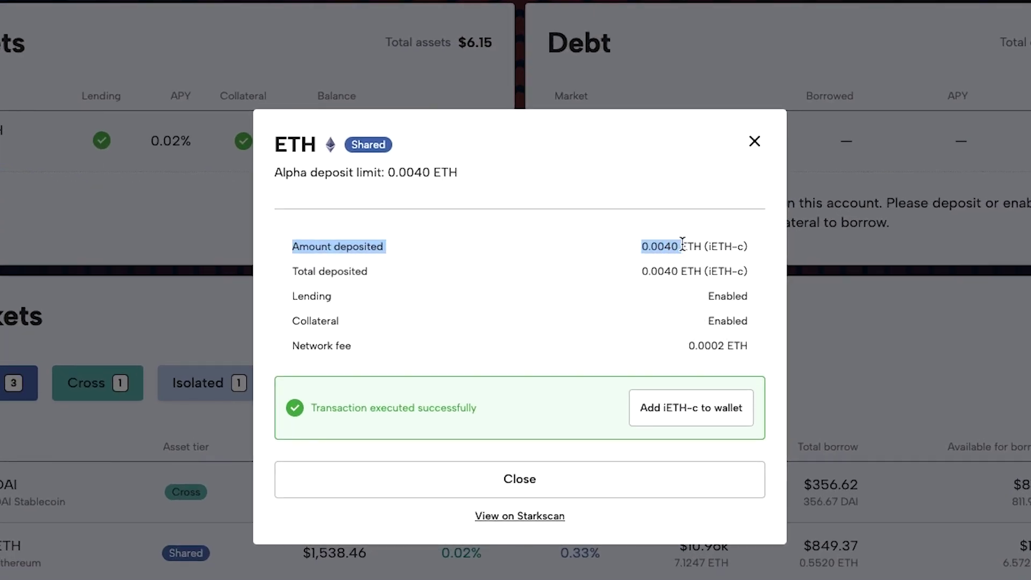
Add the iETH-c token to the Braavos wallet and approve it
click(681, 247)
drag(709, 246, 749, 246)
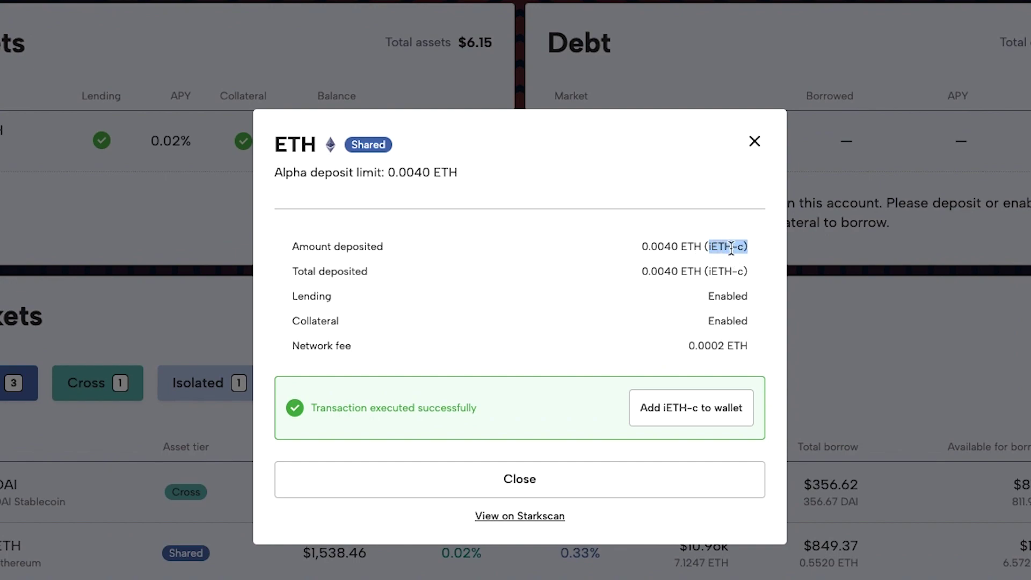
click(713, 409)
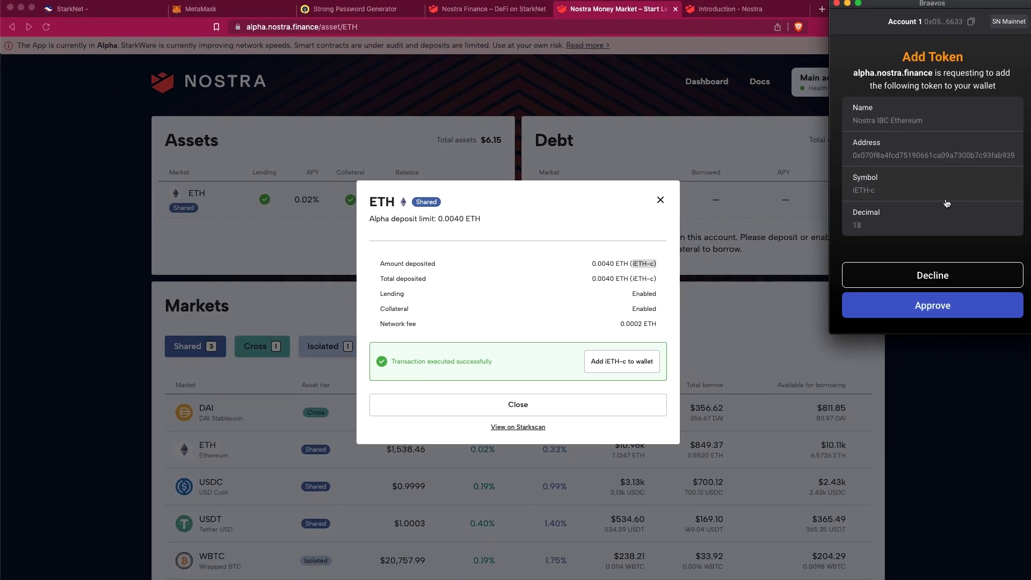
click(946, 315)
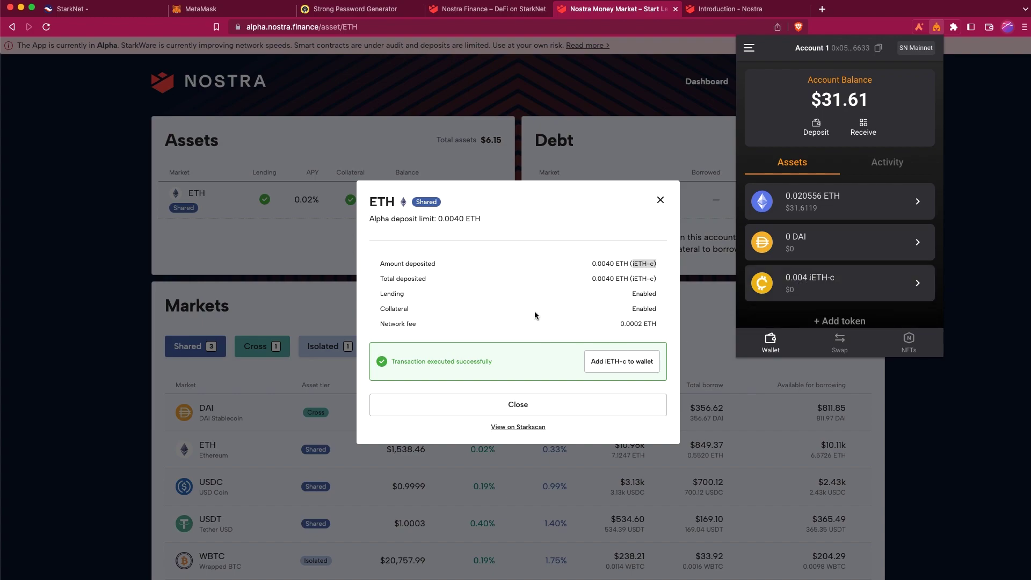
Close the wallet balance panel and view the deposit transaction on Starkscan
click(528, 363)
click(528, 428)
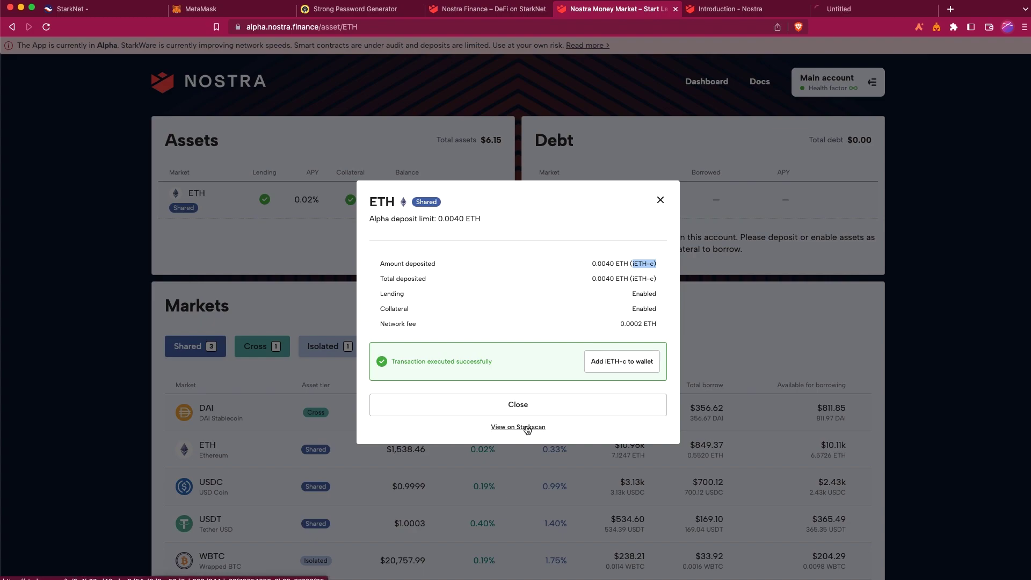
click(855, 10)
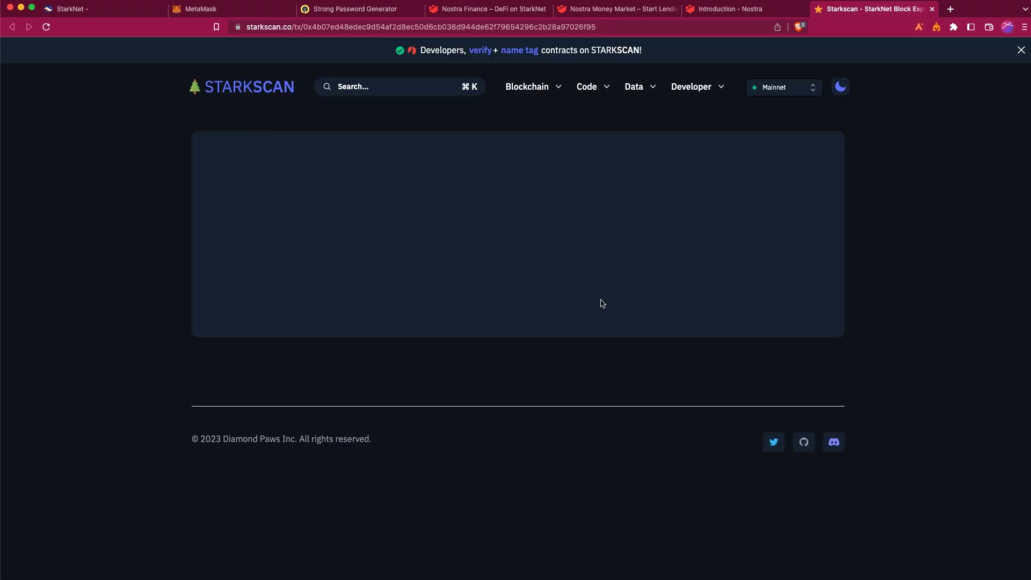
scroll(396, 398, down, 2)
scroll(397, 398, down, 1)
scroll(397, 391, up, 3)
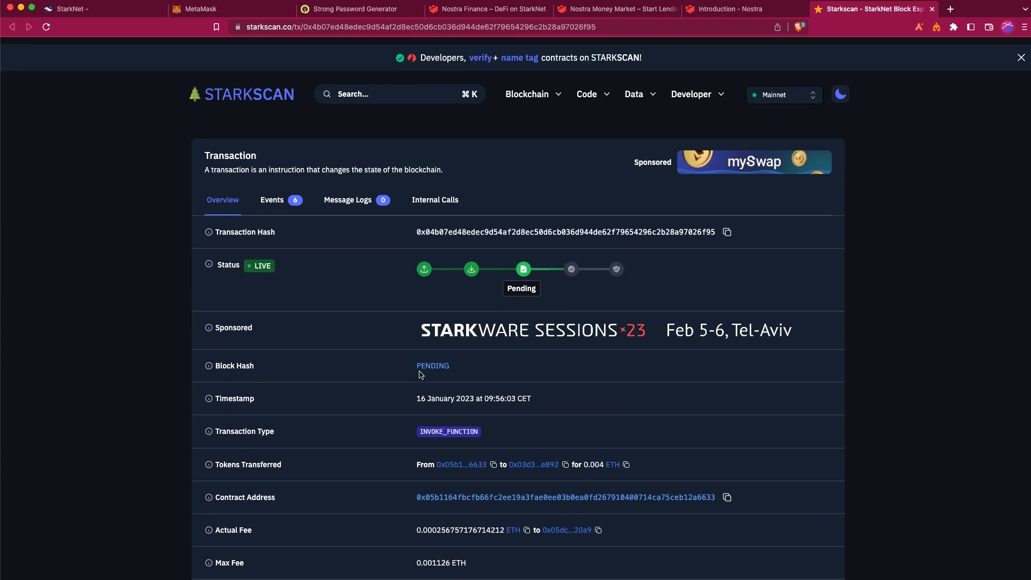
Return to Nostra, close the deposit success summary, and review the ETH row in Assets
click(732, 9)
click(629, 10)
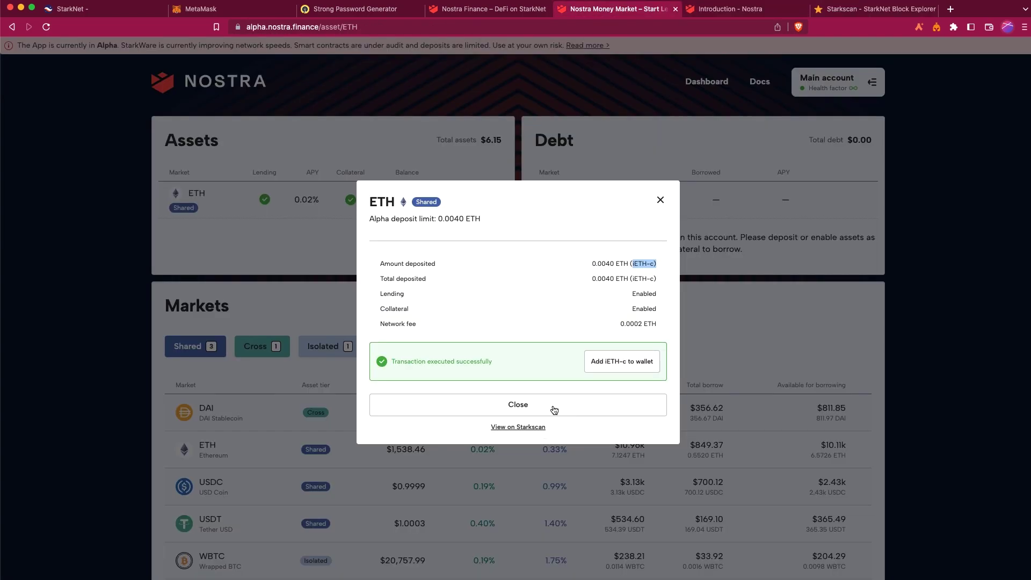
click(554, 411)
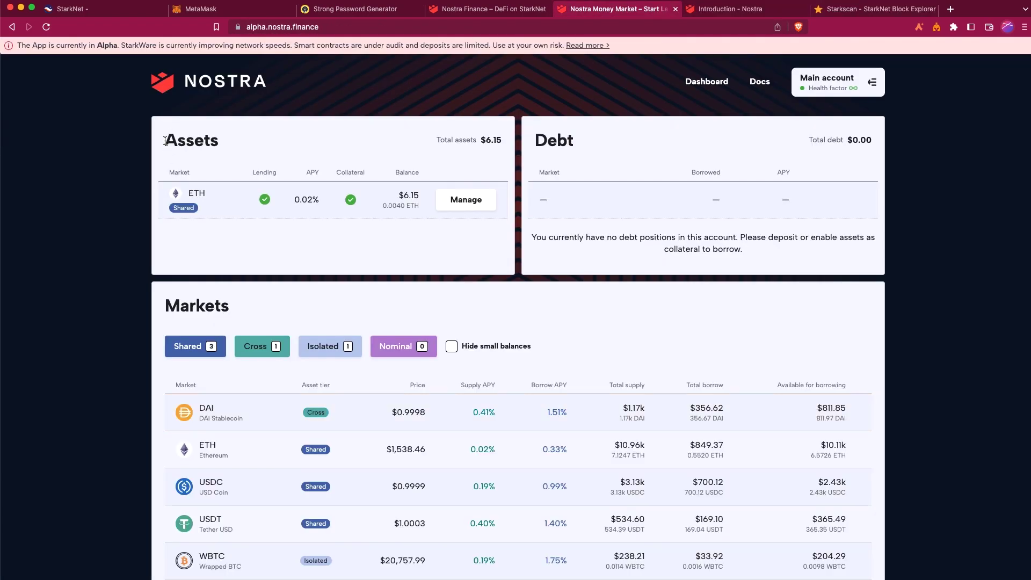
drag(164, 140, 423, 208)
click(138, 183)
Open the ETH withdrawal form, fill the maximum, and trim the amount toward 0.002 ETH
click(474, 202)
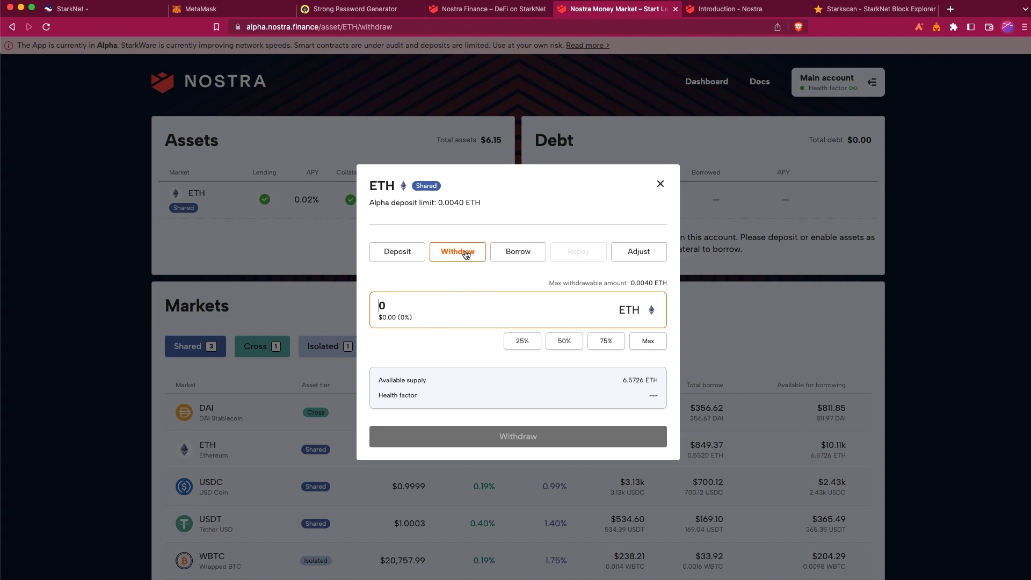
click(605, 284)
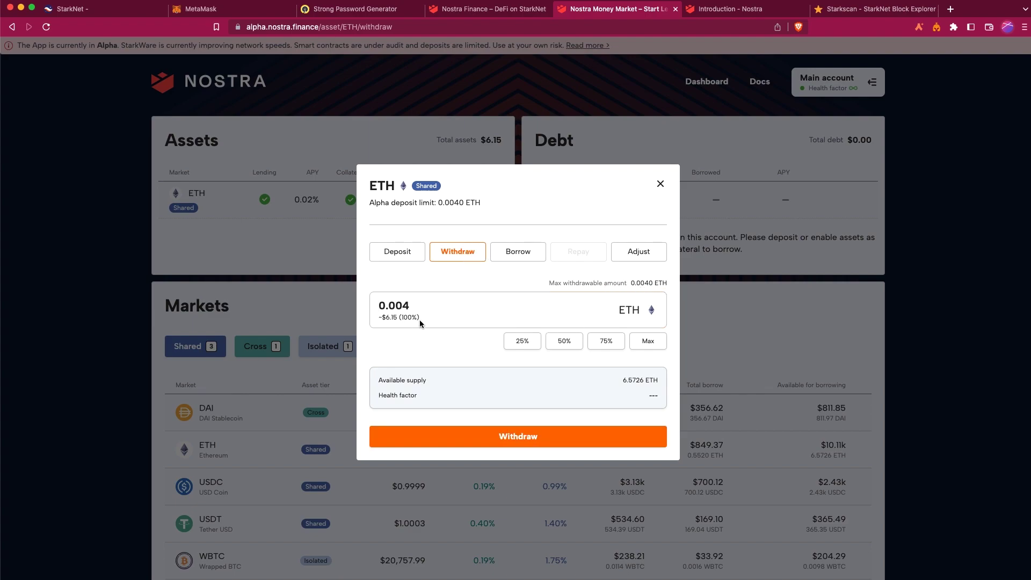
click(434, 312)
key(BackSpace)
text(2)
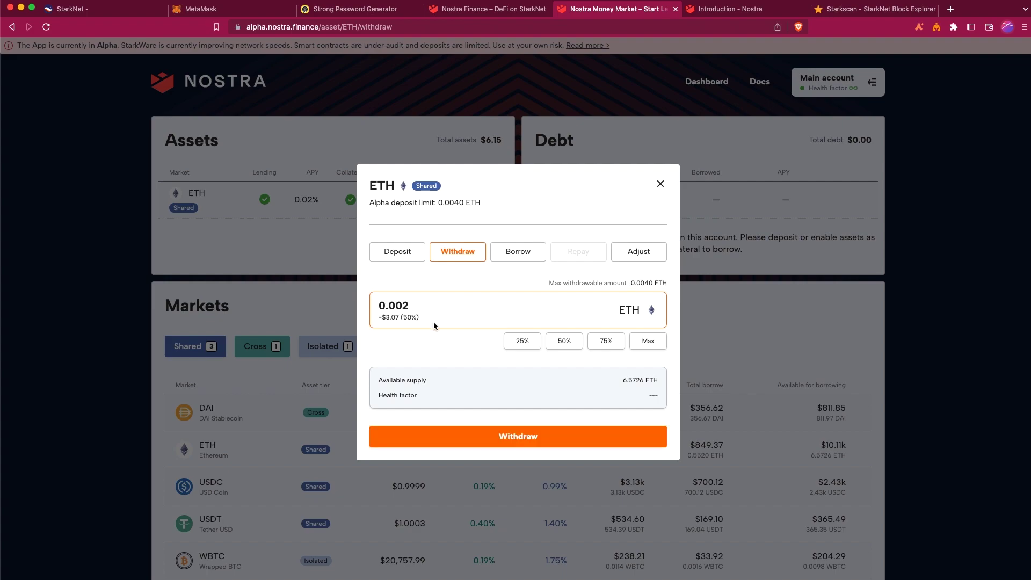
click(521, 439)
Fill the ETH borrow form with the 0.00288 ETH maximum and review borrow APY and health factor
click(526, 259)
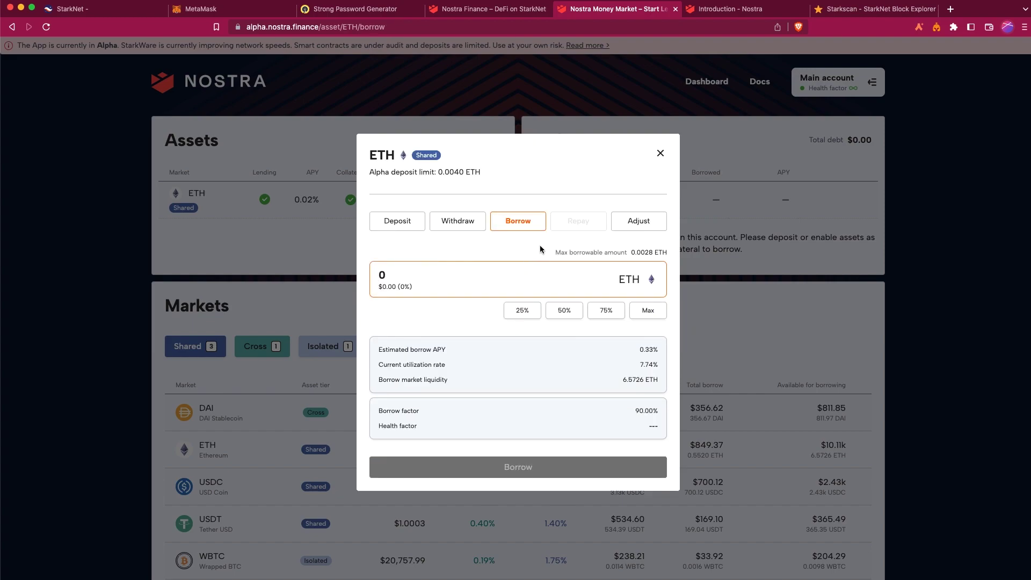
click(650, 256)
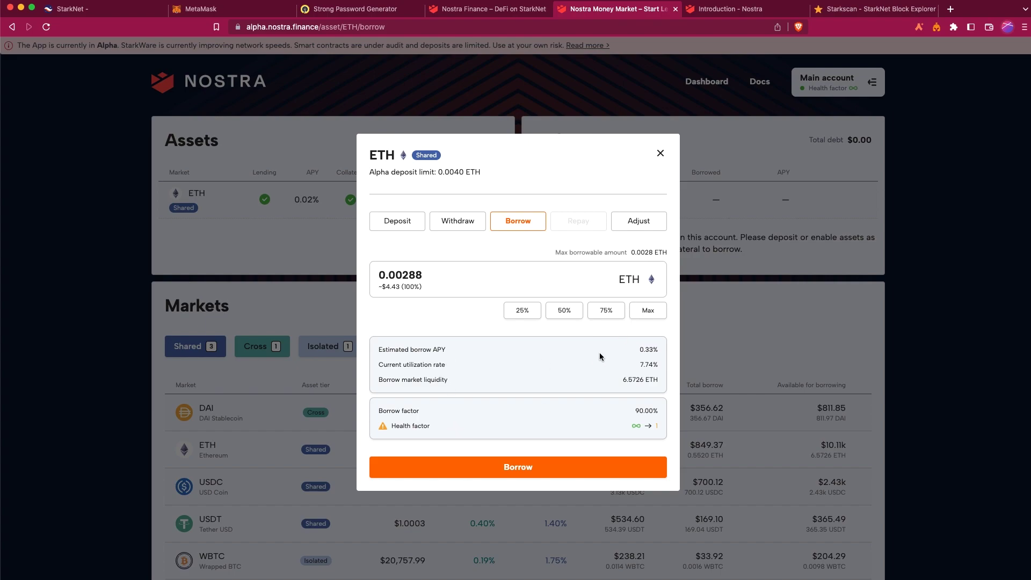
drag(637, 352, 665, 353)
click(644, 362)
key(super+plus)
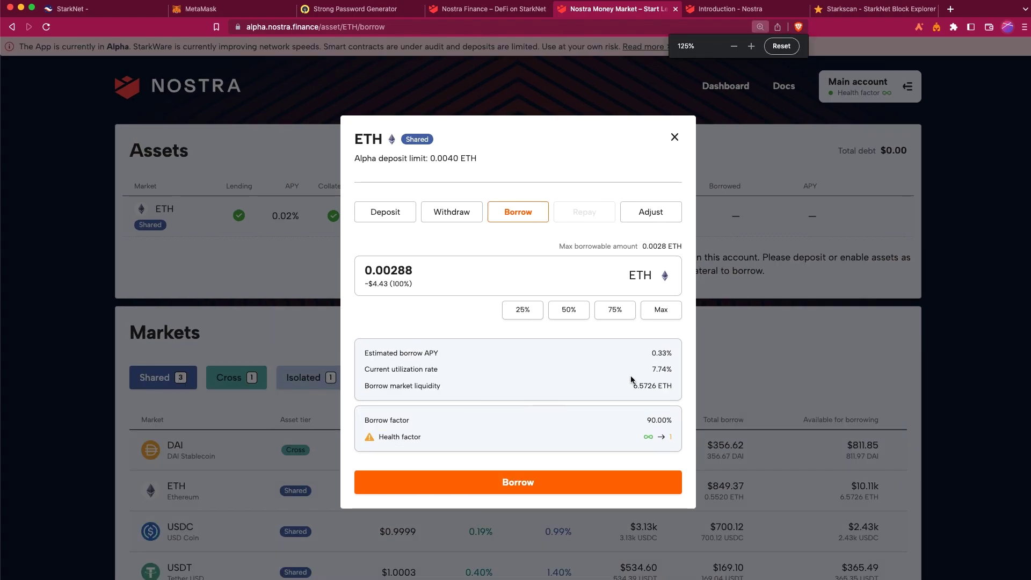
key(super+plus)
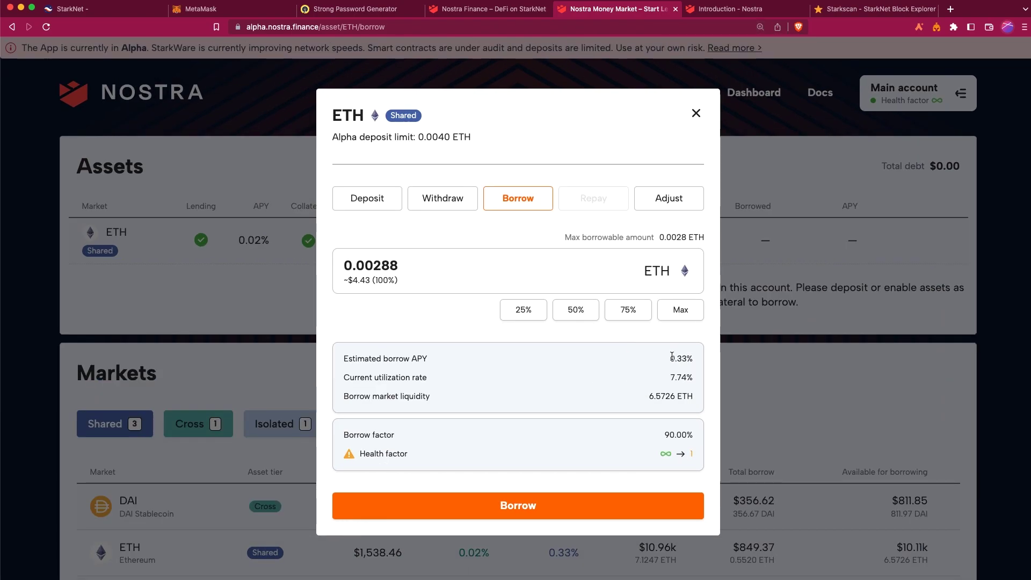
drag(665, 358, 694, 360)
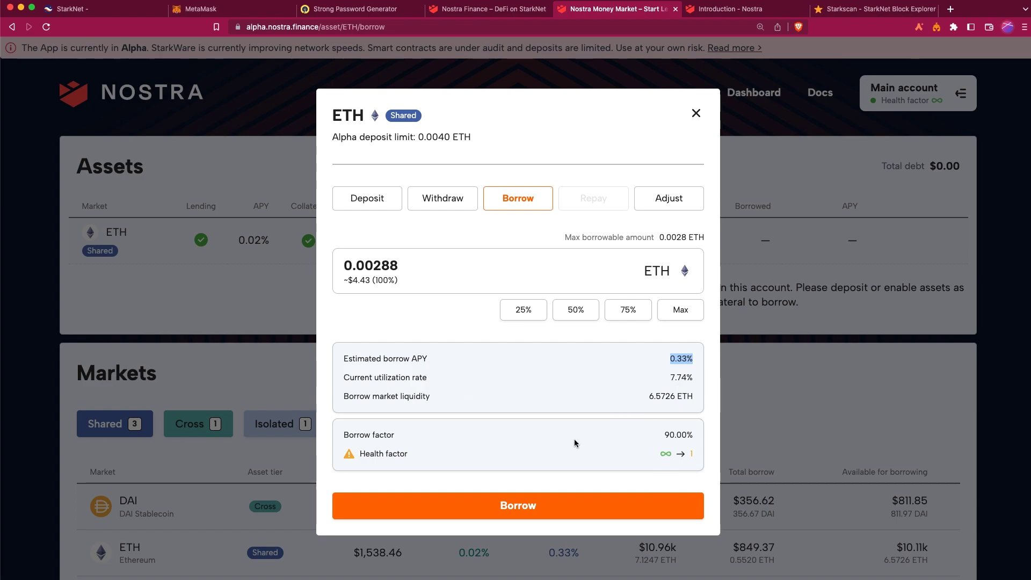
click(666, 456)
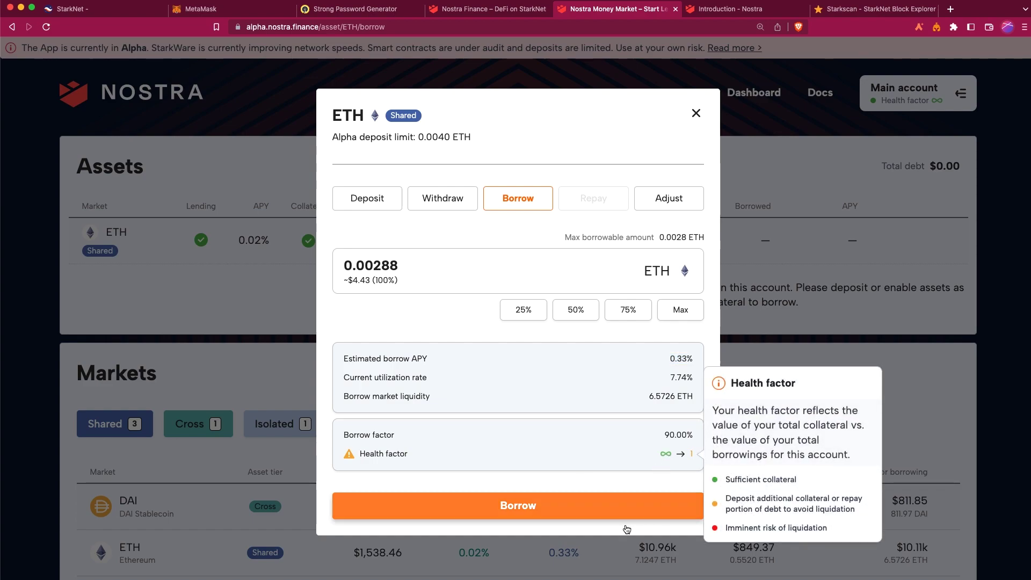
Submit and sign the 0.0028 ETH borrow, confirming the borrowed amount
click(517, 509)
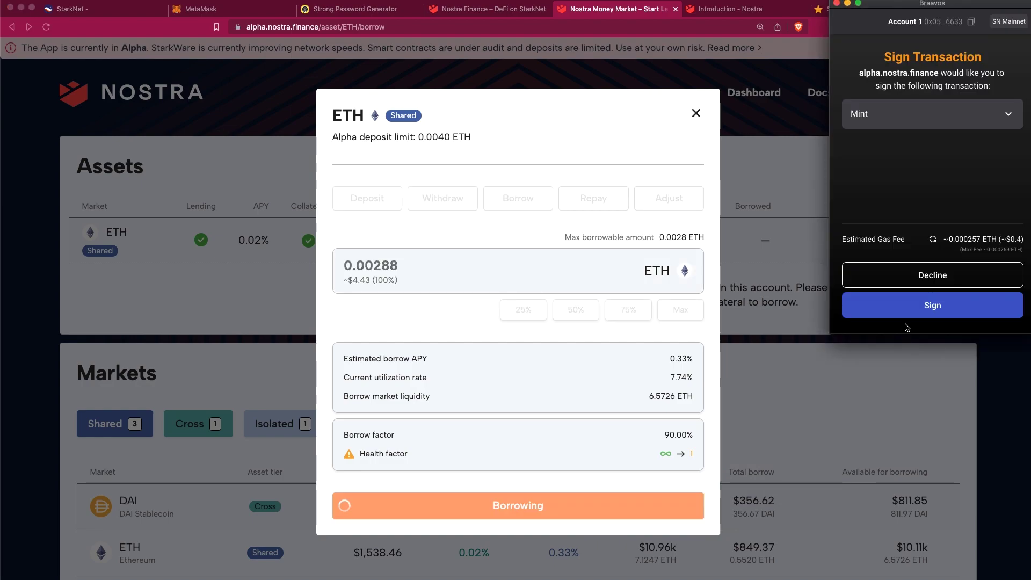
click(944, 307)
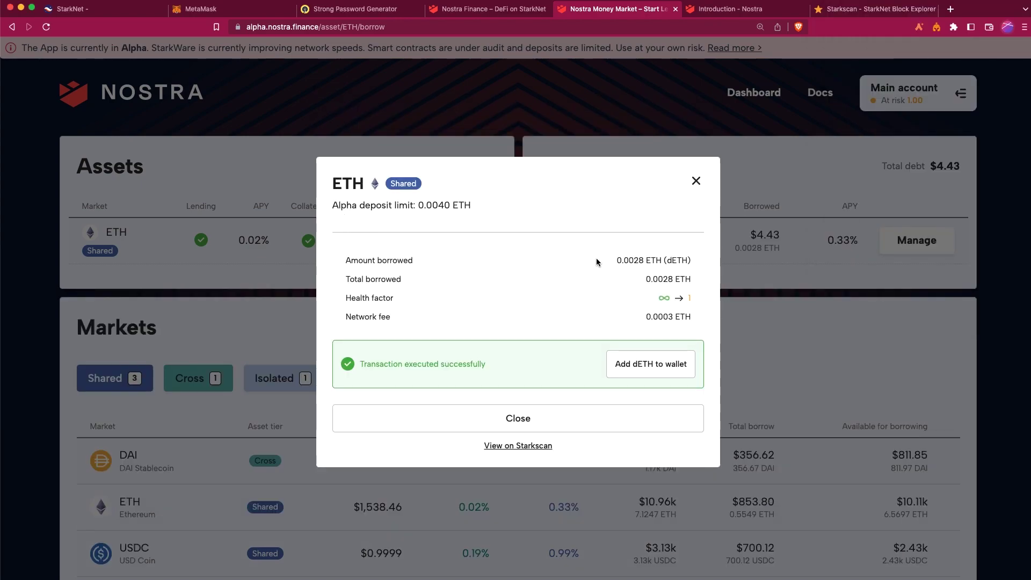
drag(618, 260, 649, 260)
click(657, 260)
Review the dETH token name and the imminent liquidation risk description
drag(675, 260, 690, 259)
click(678, 260)
mouse_move(677, 298)
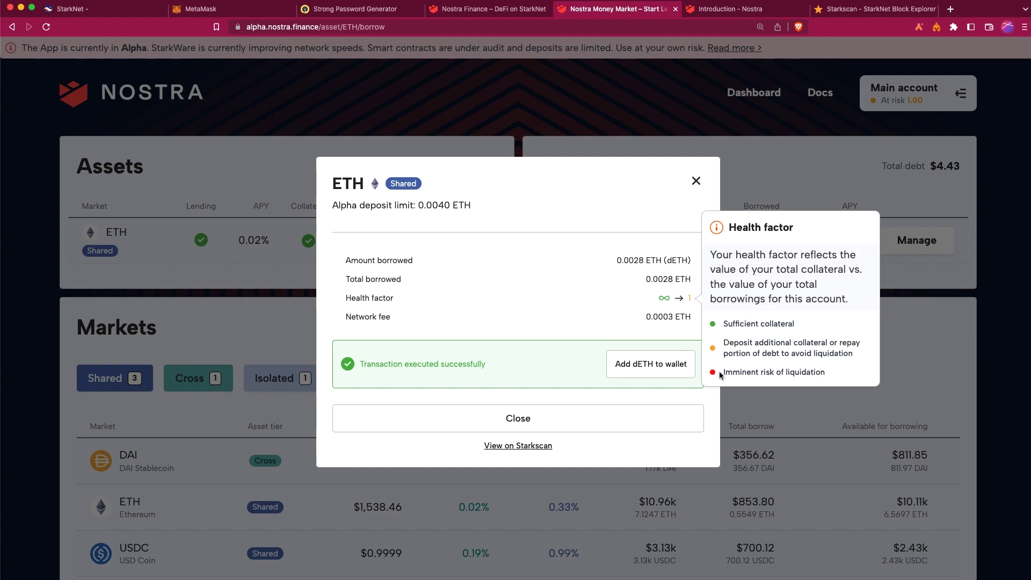
drag(723, 372, 834, 376)
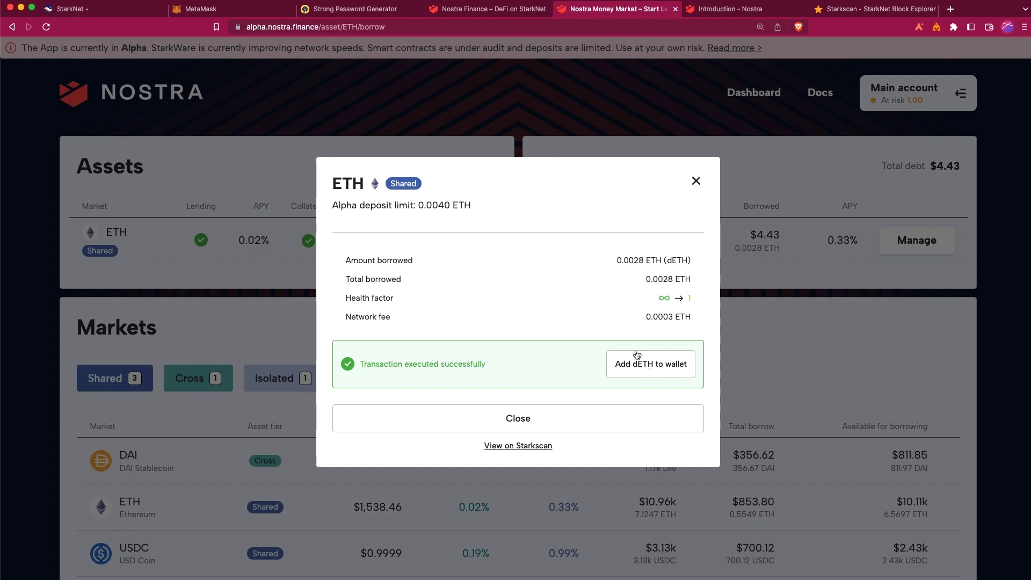
Add the dETH debt token to Braavos and confirm it appears in the wallet's assets
click(648, 364)
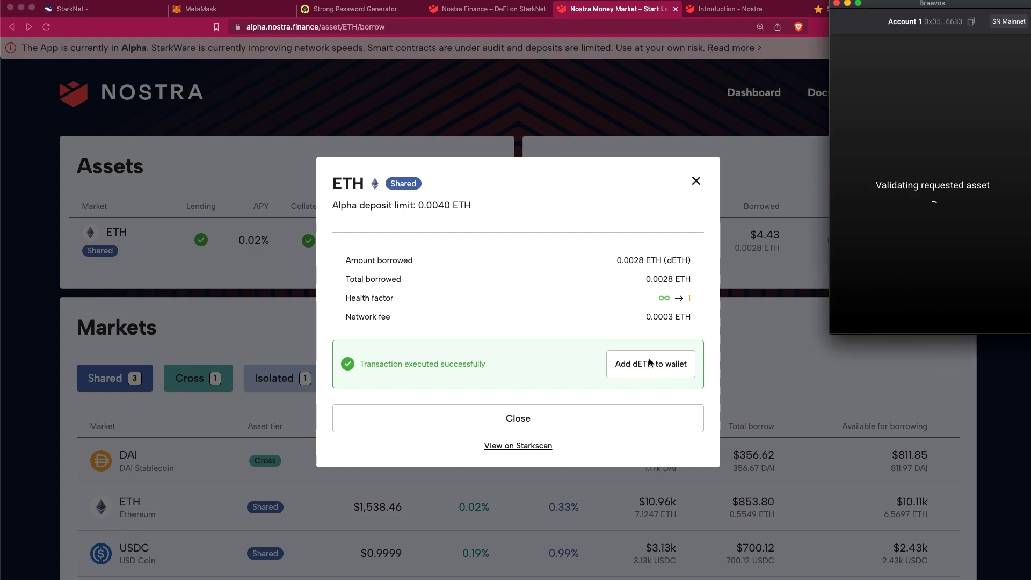
click(944, 307)
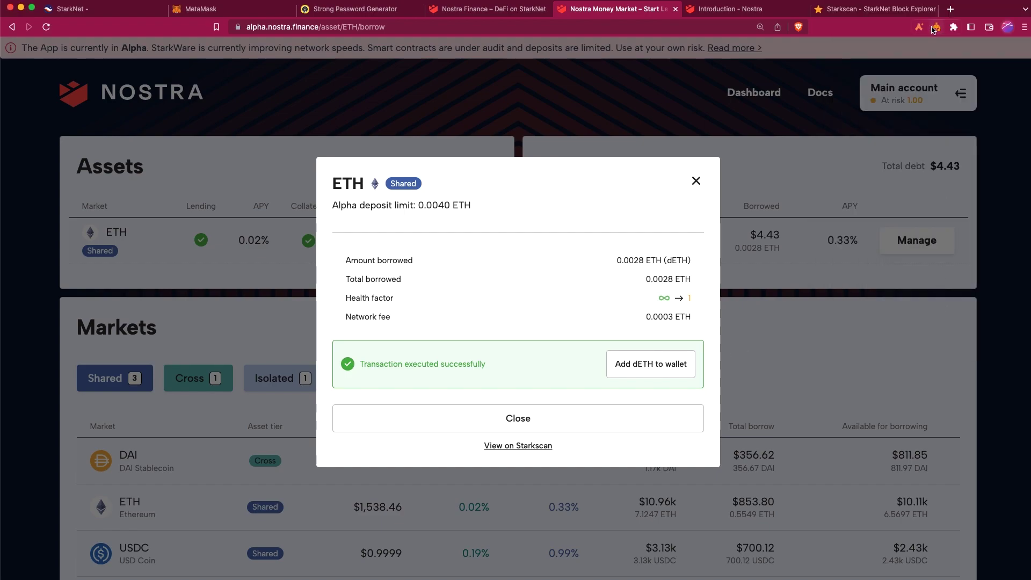
click(938, 29)
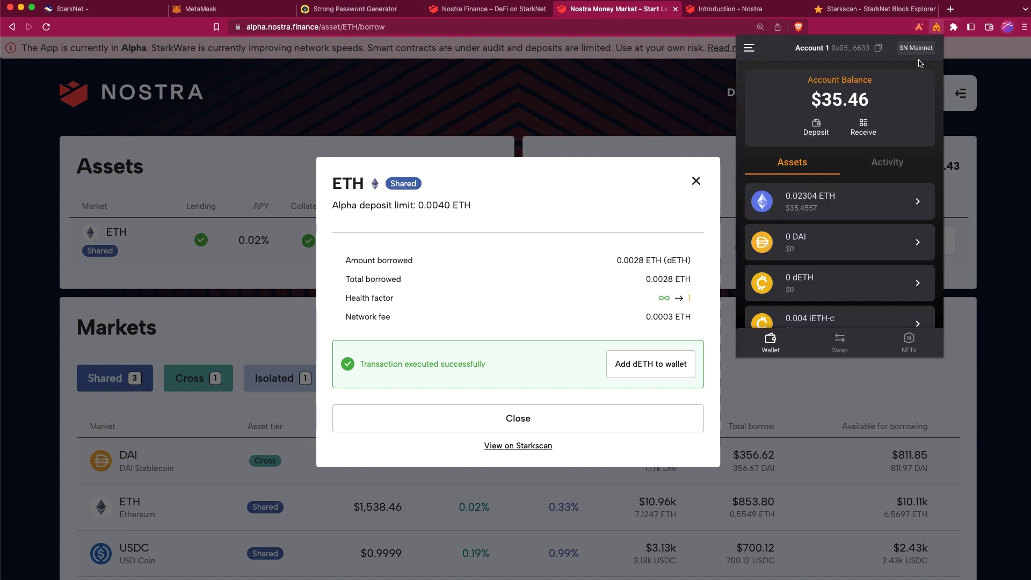
scroll(850, 222, down, 2)
scroll(849, 223, up, 1)
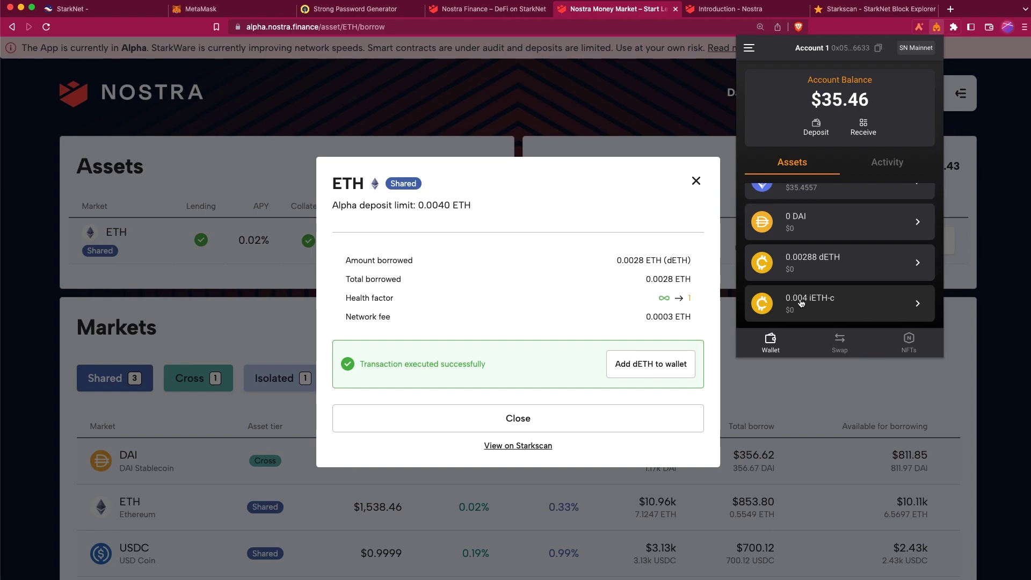
scroll(829, 301, up, 1)
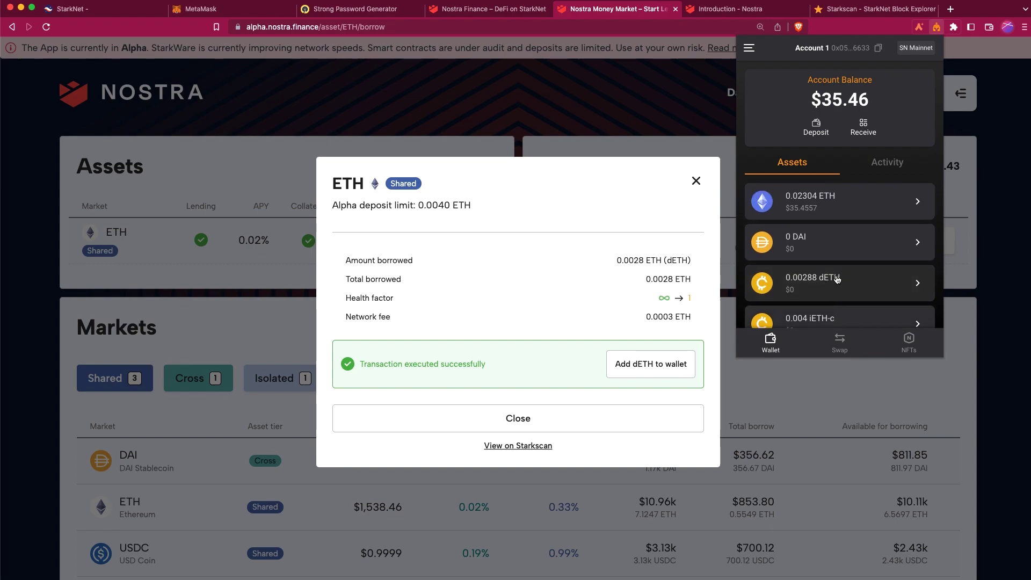
View the borrow transaction on Starkscan, then close the borrow success dialog
click(512, 448)
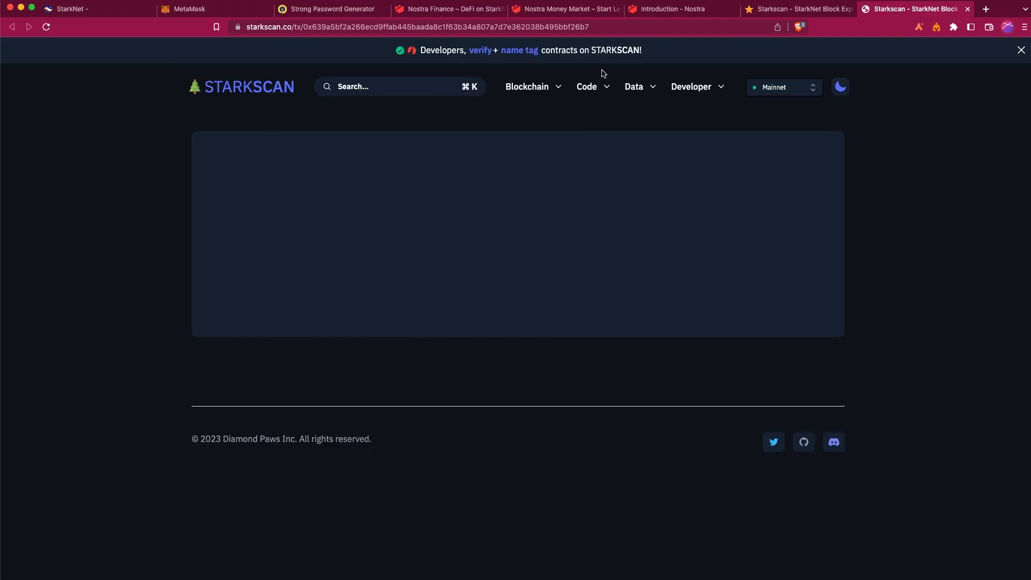
click(610, 9)
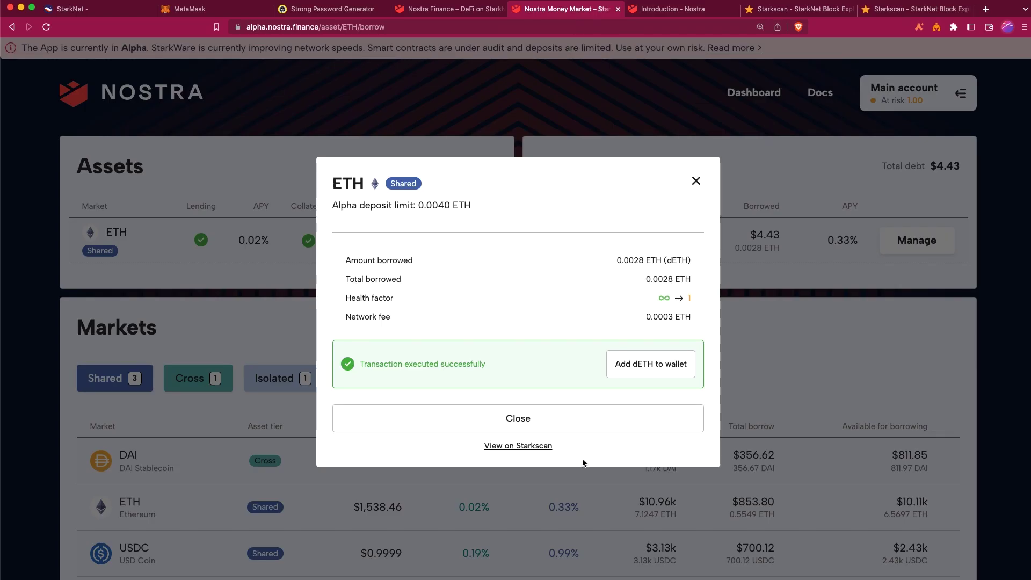
click(697, 181)
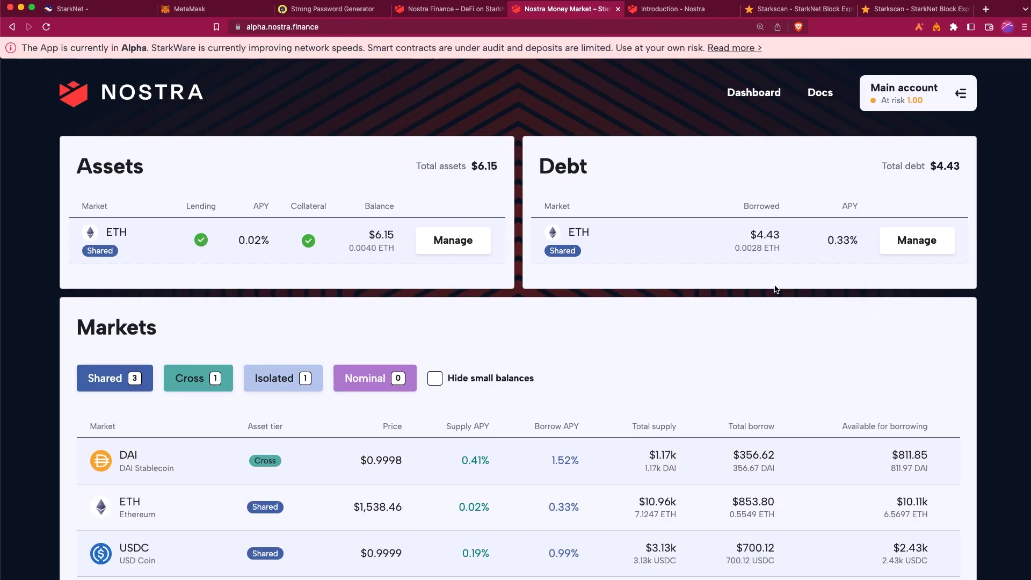
Open the Repay form for the ETH debt row, showing 0.0028 ETH maximum repayable
drag(76, 161, 497, 229)
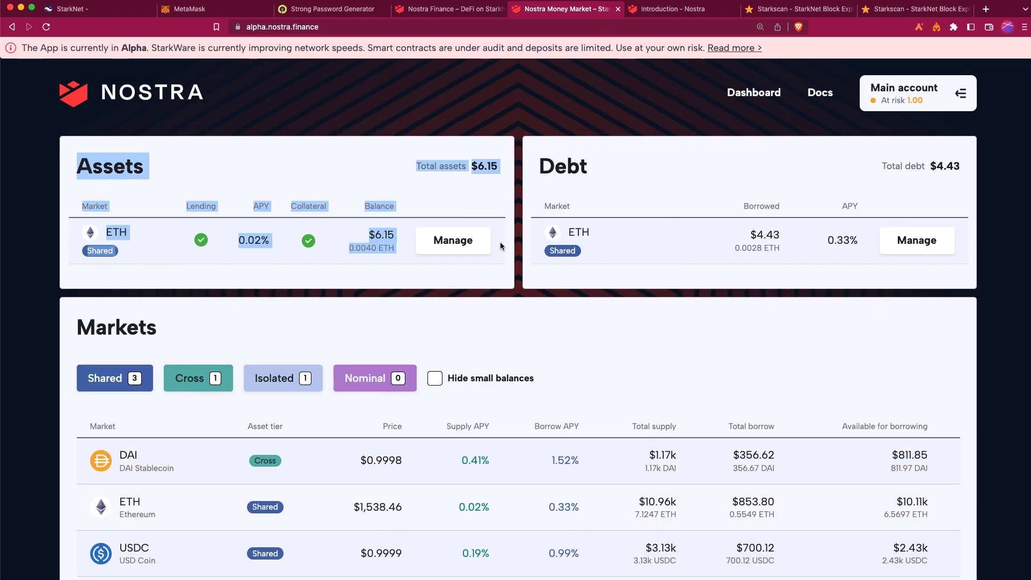
click(374, 269)
mouse_move(542, 165)
mouse_down()
mouse_move(794, 202)
mouse_move(731, 275)
mouse_move(913, 244)
mouse_up()
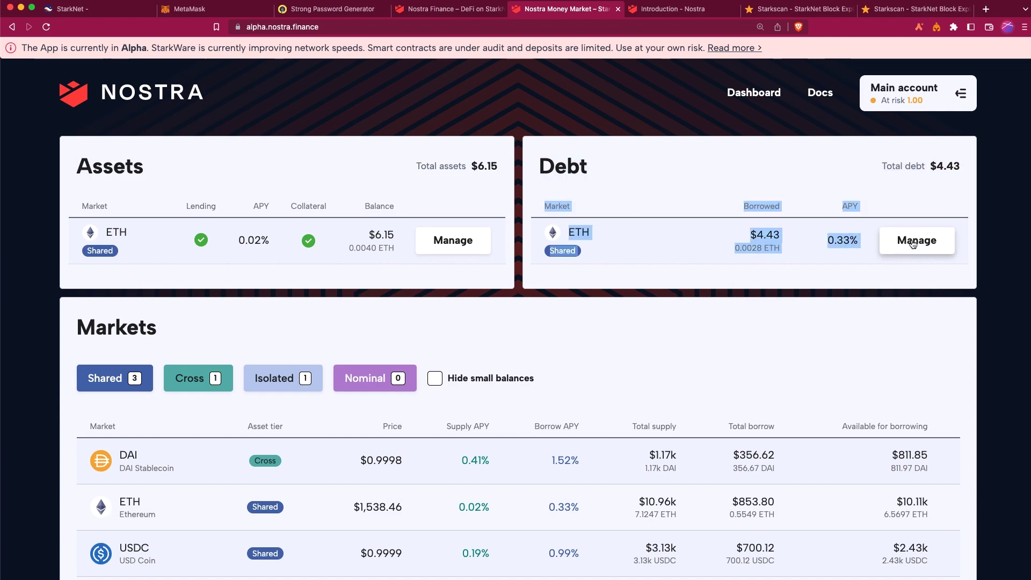
click(913, 242)
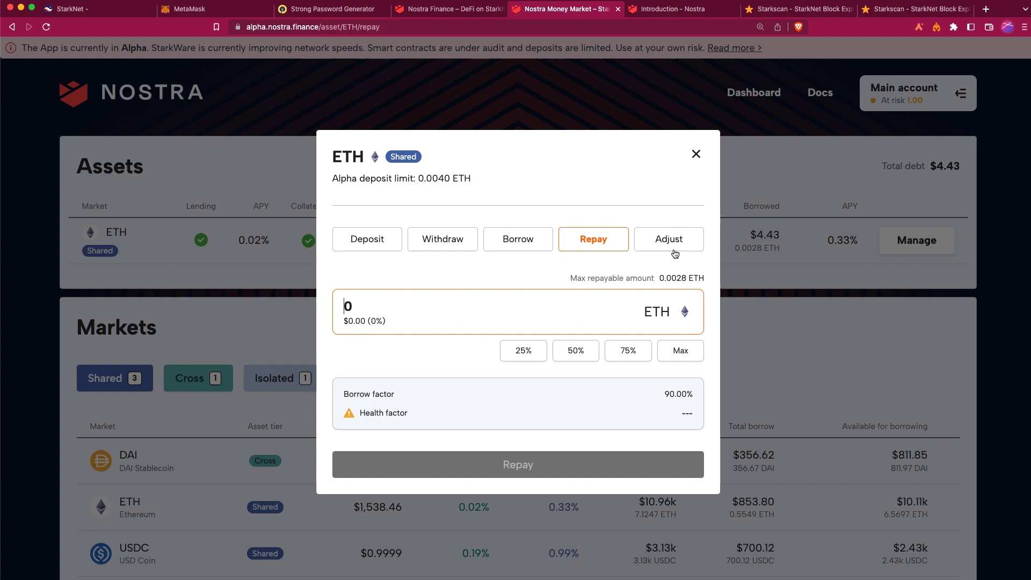
Repay the full 0.0028 ETH debt, sign it in Braavos, and close the summary
click(683, 279)
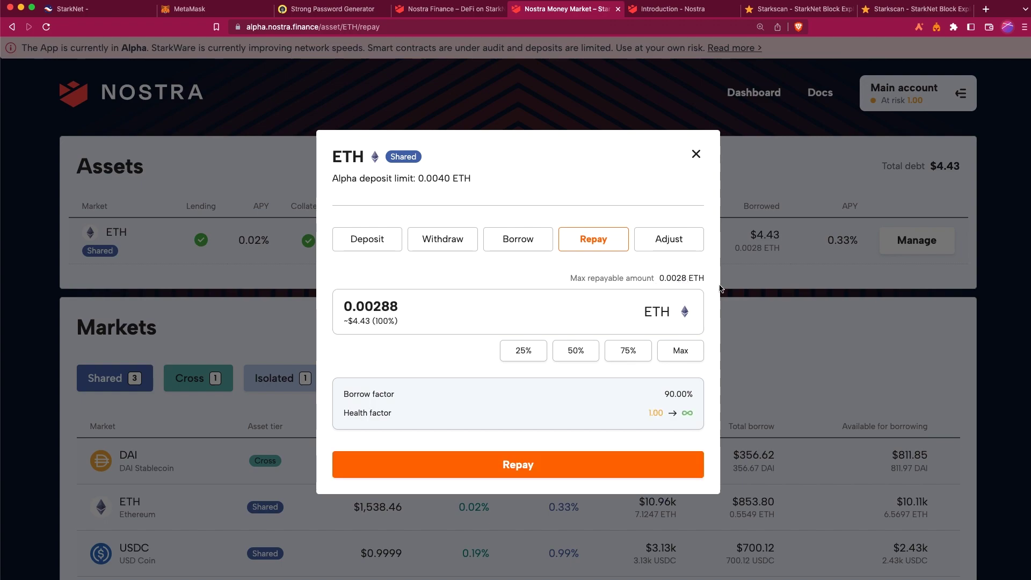
click(583, 350)
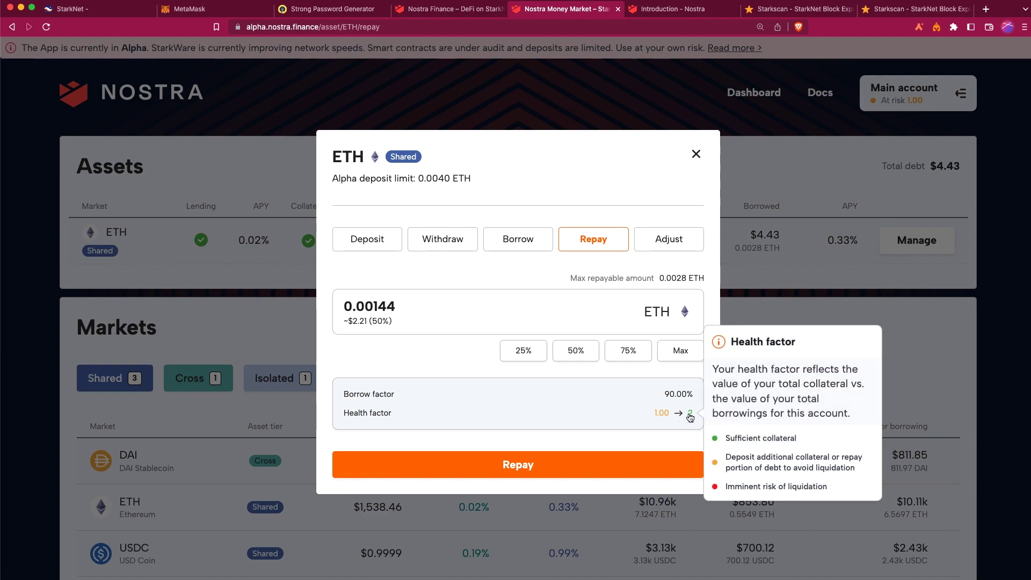
click(673, 353)
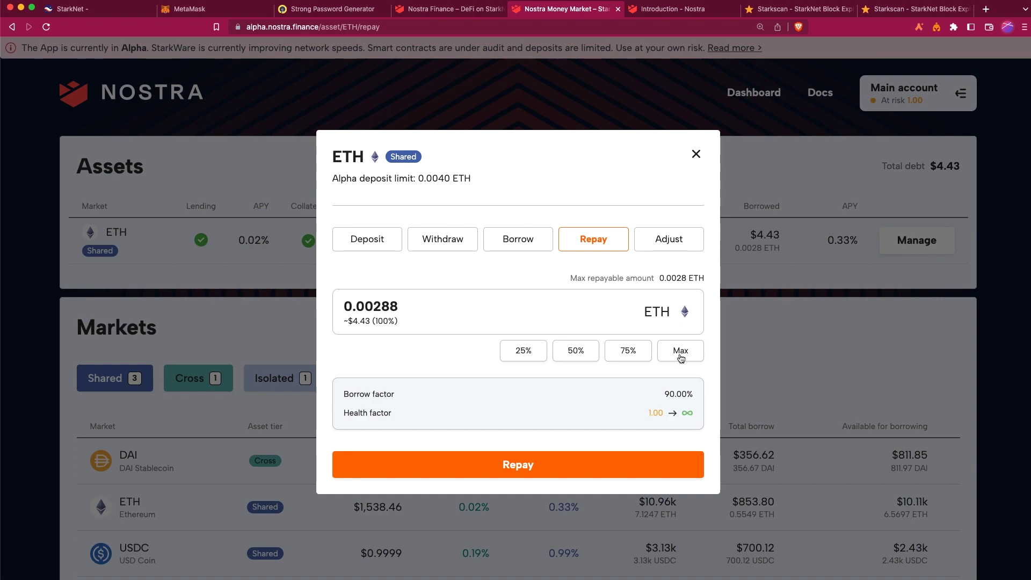
click(566, 465)
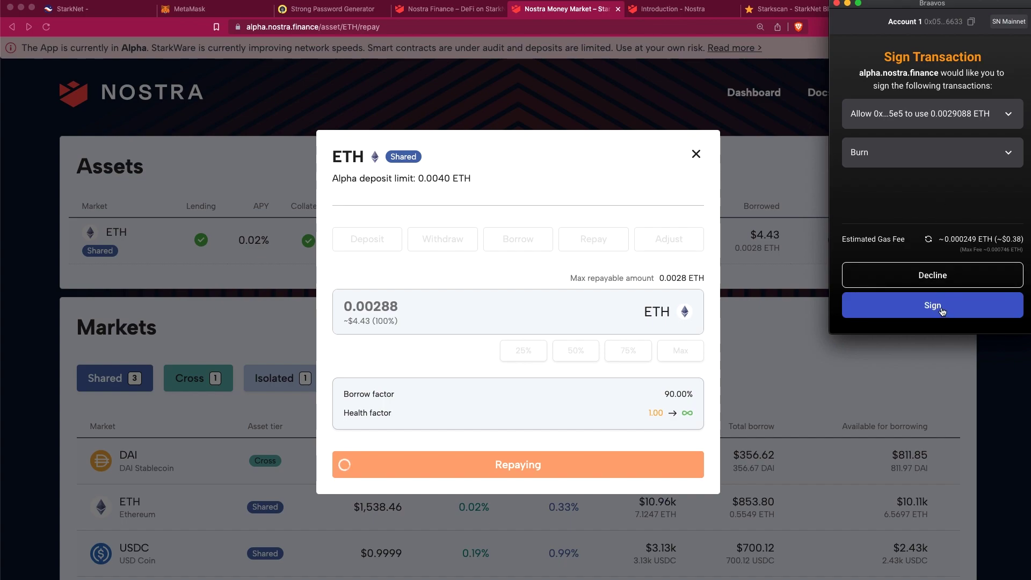
click(940, 310)
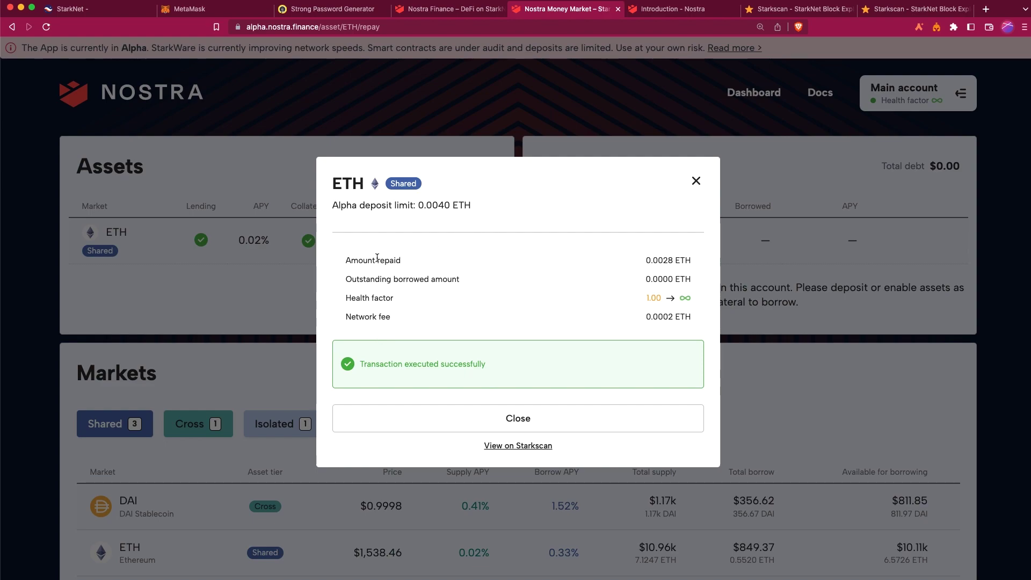
drag(644, 260, 694, 260)
click(667, 276)
mouse_move(669, 299)
click(702, 180)
Open the Withdraw form for the ETH deposit, showing 0.0040 ETH maximum withdrawable
double_click(581, 171)
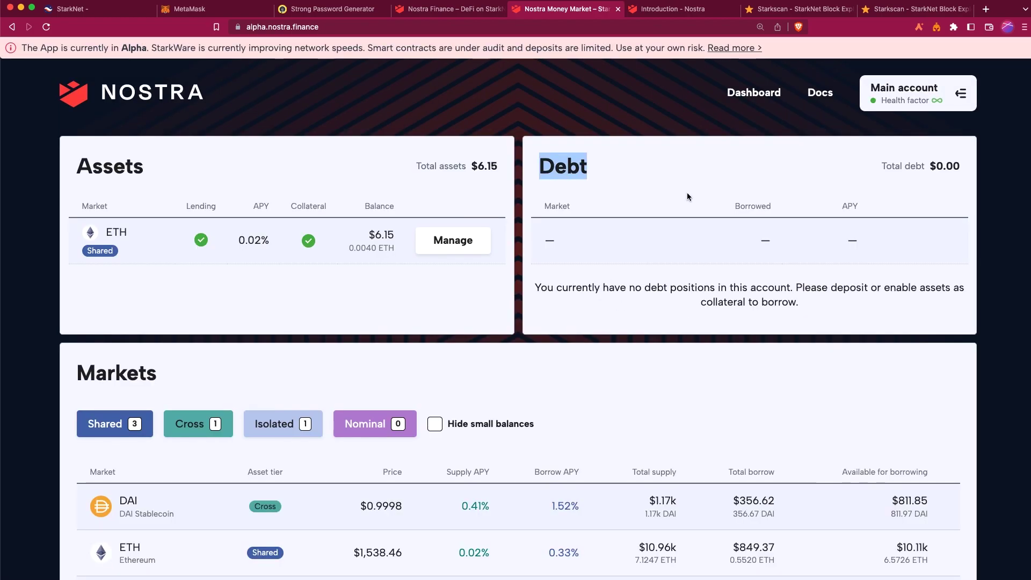
drag(687, 196, 817, 288)
click(651, 279)
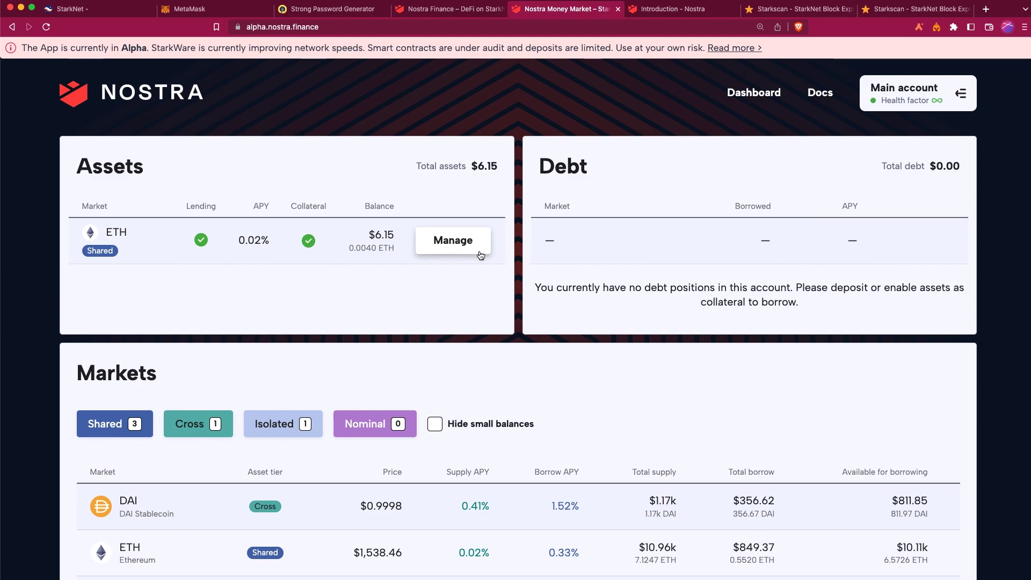
click(454, 242)
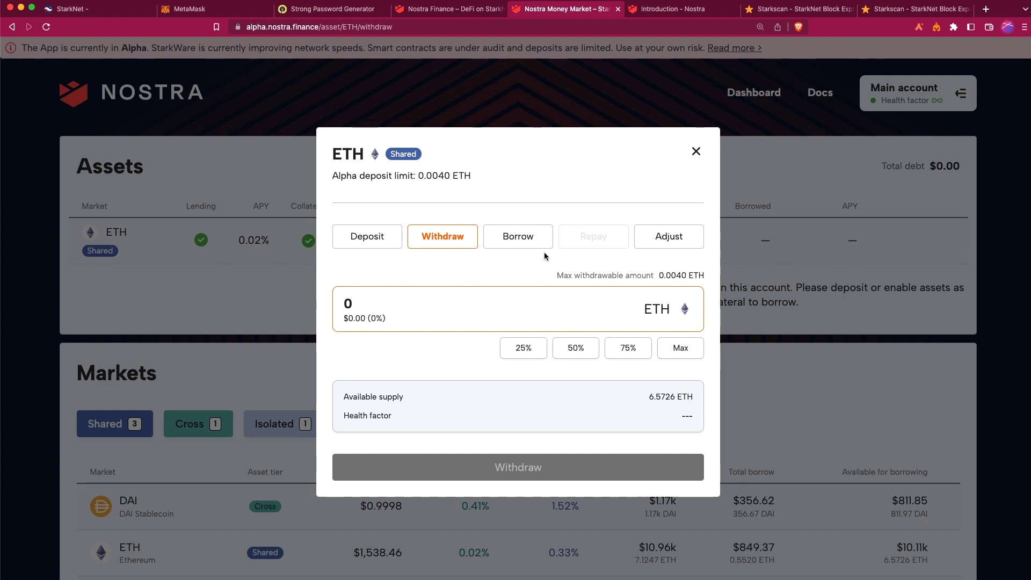
Withdraw 50% (0.002 ETH) of the deposit, sign it in Braavos, and close the summary
click(432, 238)
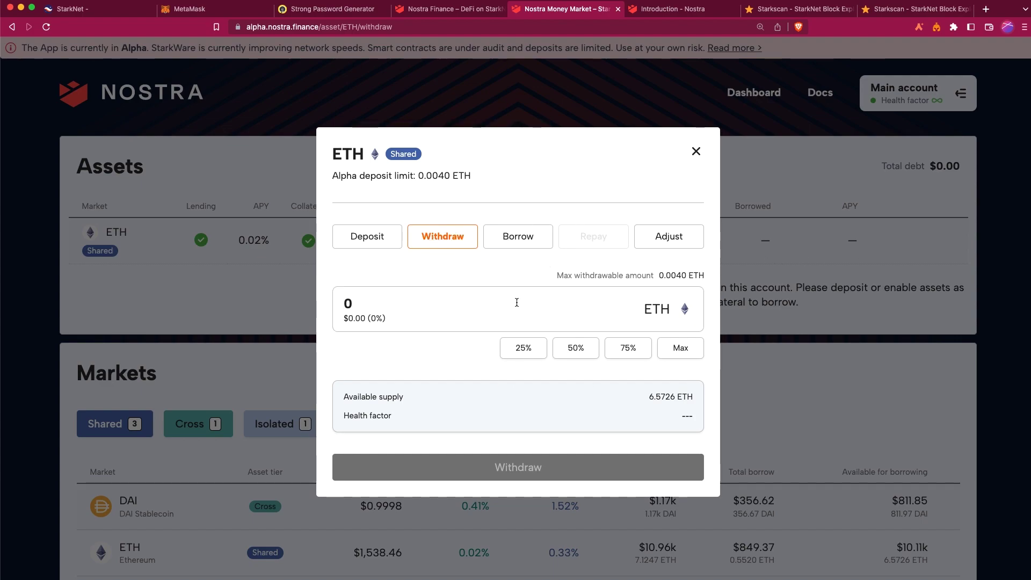
click(610, 319)
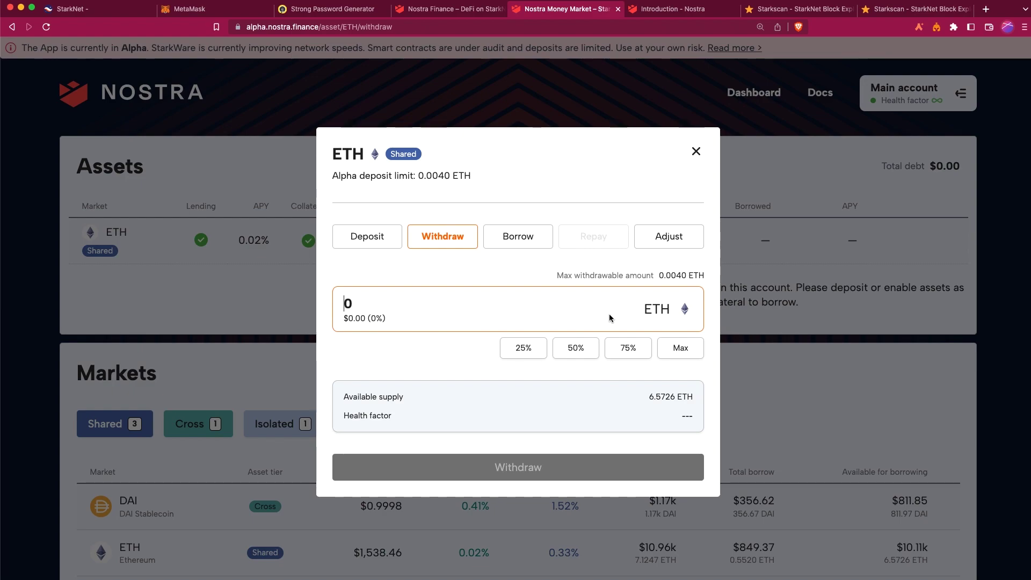
click(575, 350)
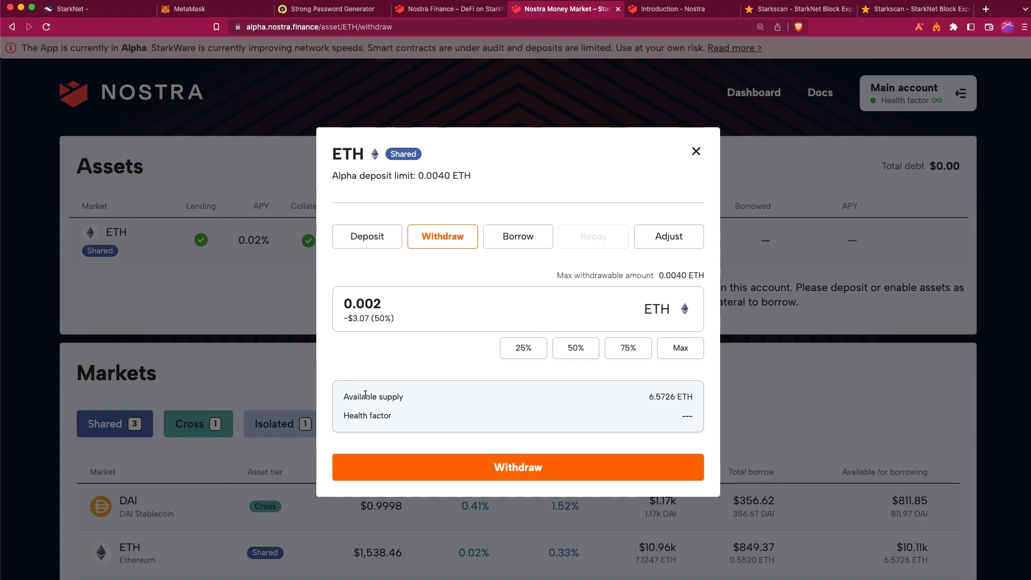
drag(344, 395, 702, 397)
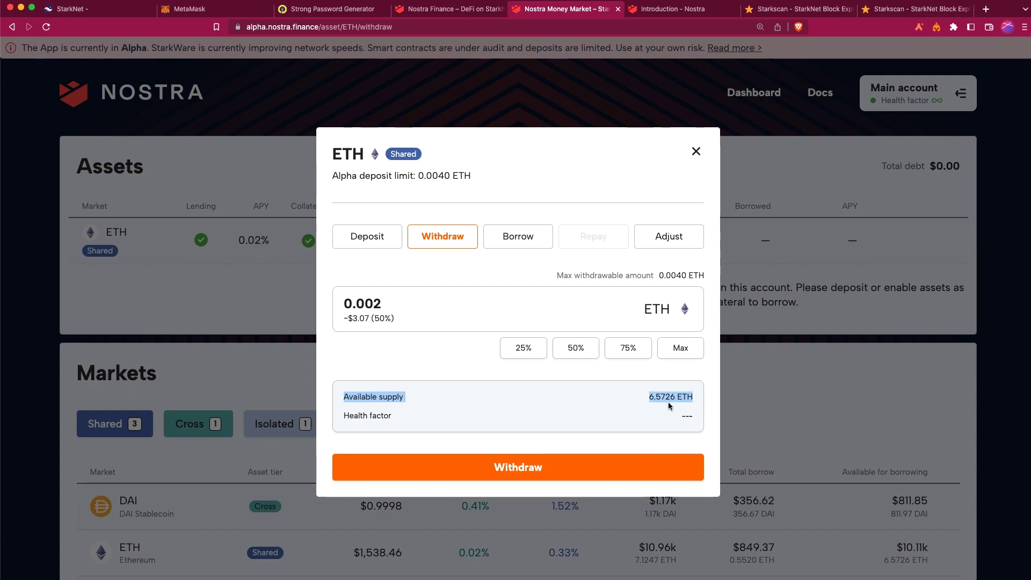
click(669, 400)
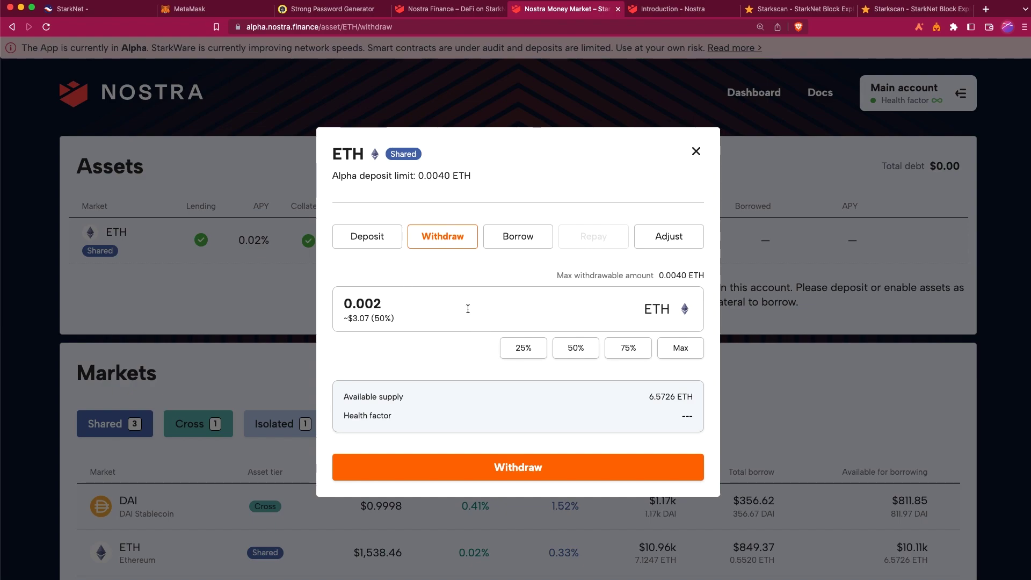
click(537, 469)
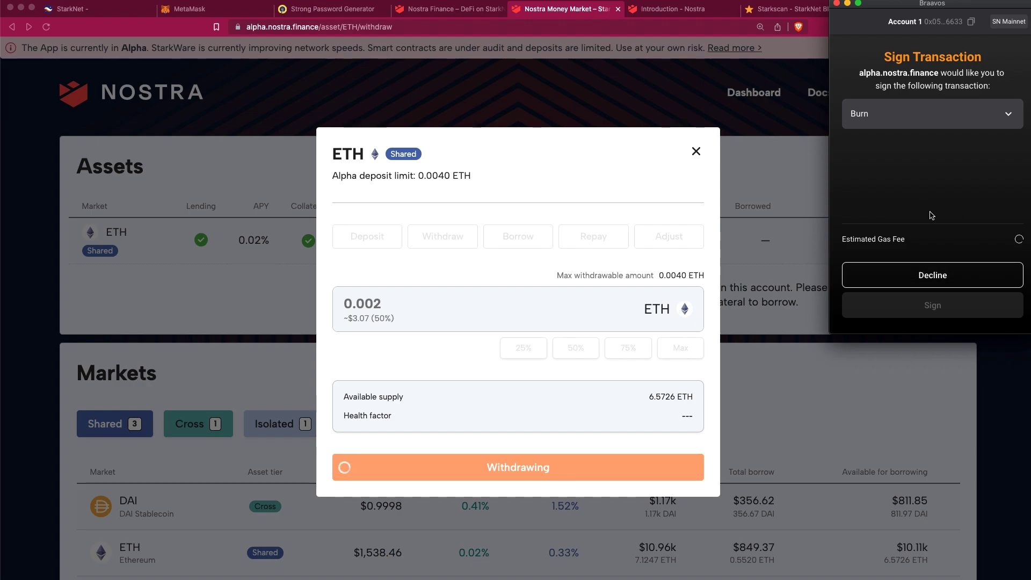
click(930, 304)
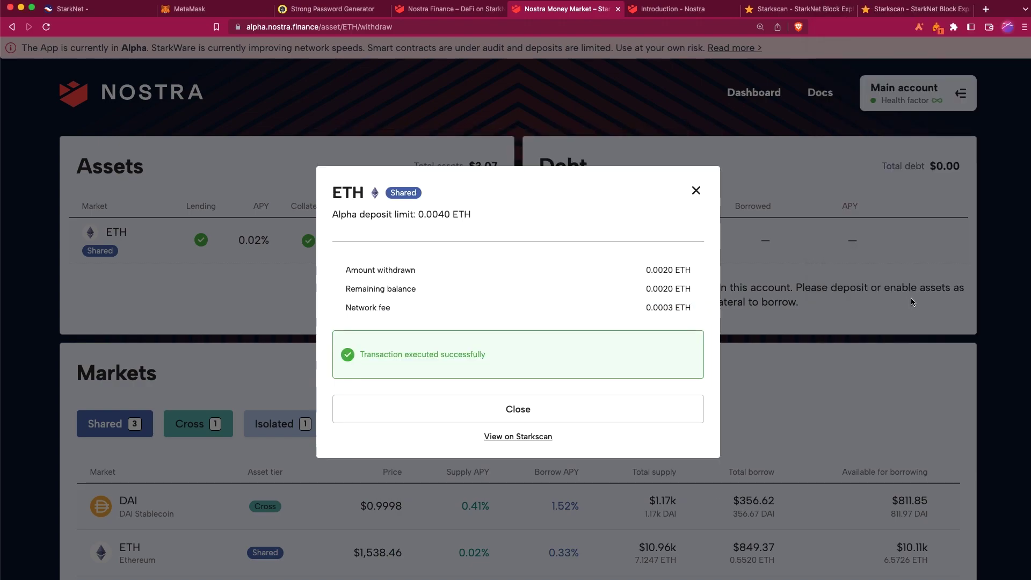
click(913, 301)
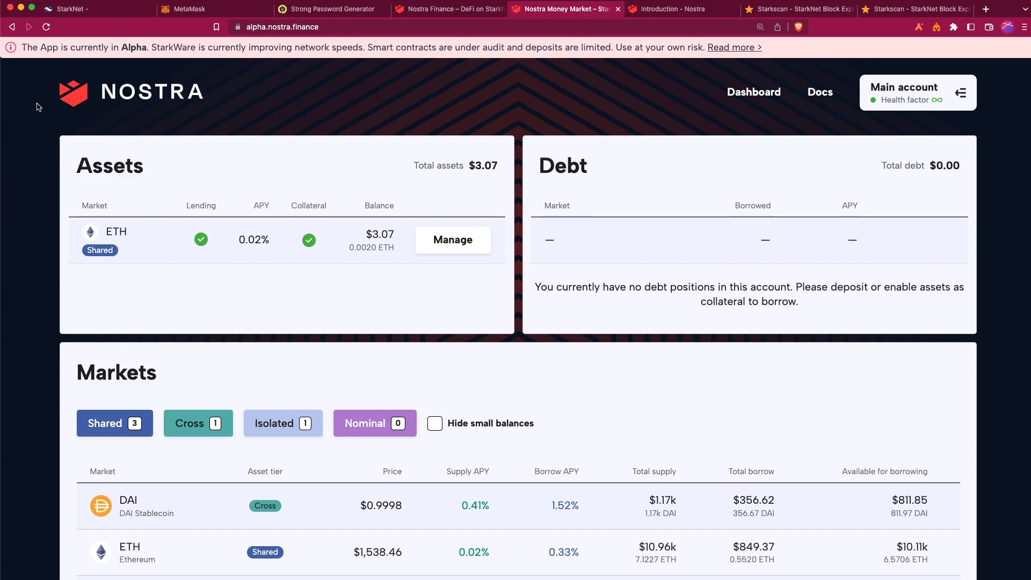
scroll(524, 398, down, 3)
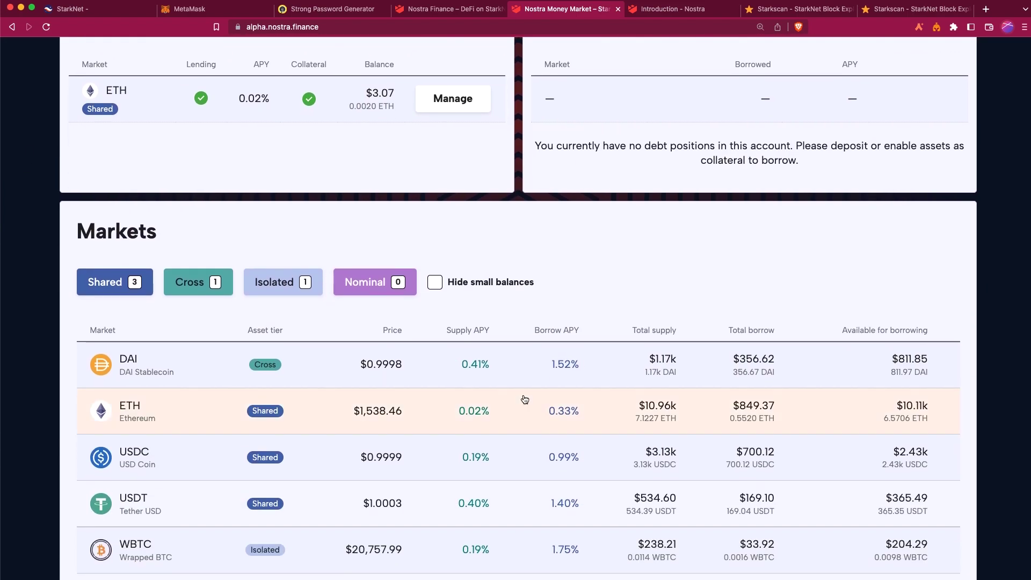
scroll(524, 399, up, 3)
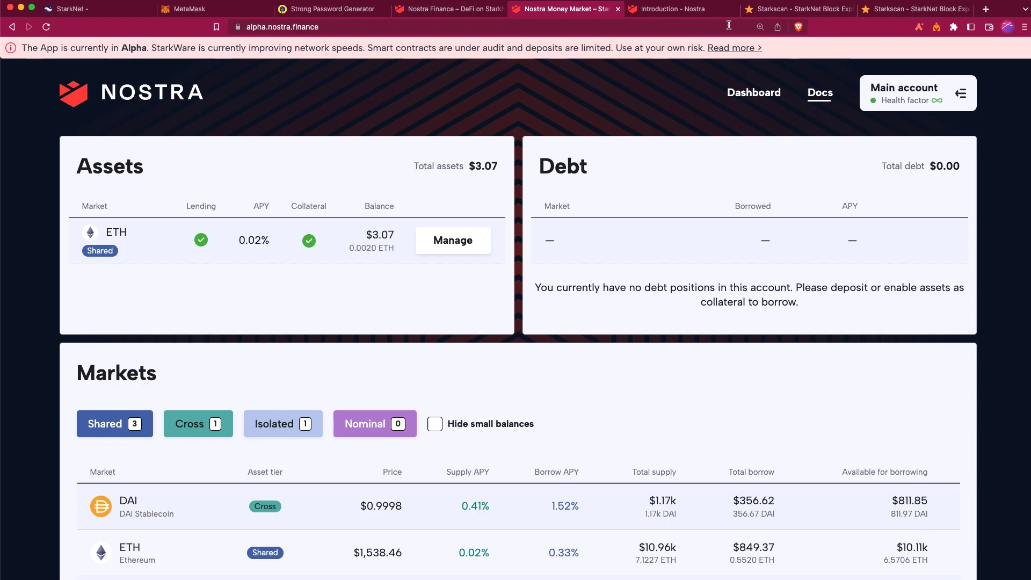
Switch to the 'Introduction - Nostra' documentation tab
click(674, 9)
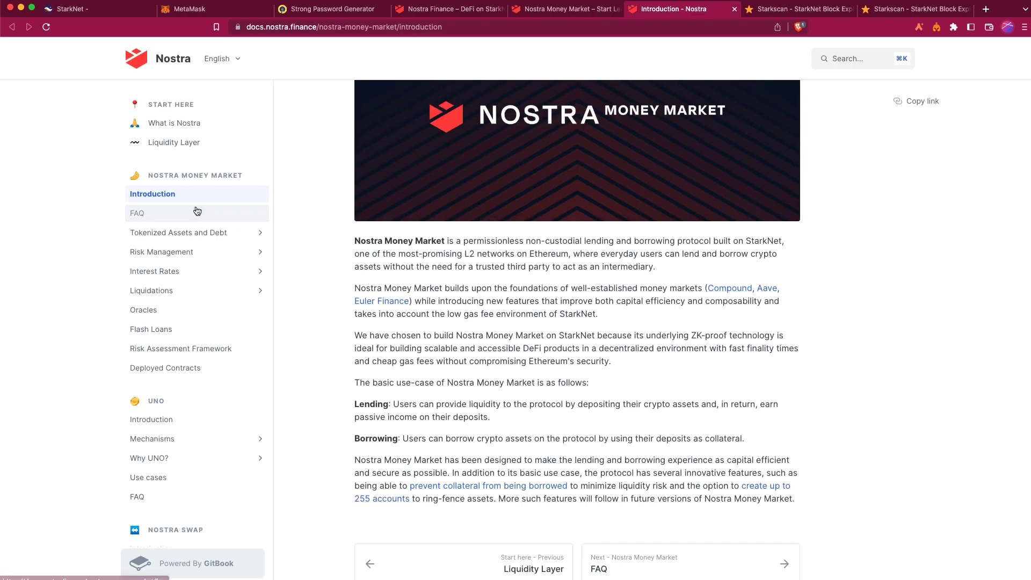
Browse the FAQ, Tokenized Asset Positions and Risk Management docs pages, then return to the dashboard
click(196, 213)
click(247, 233)
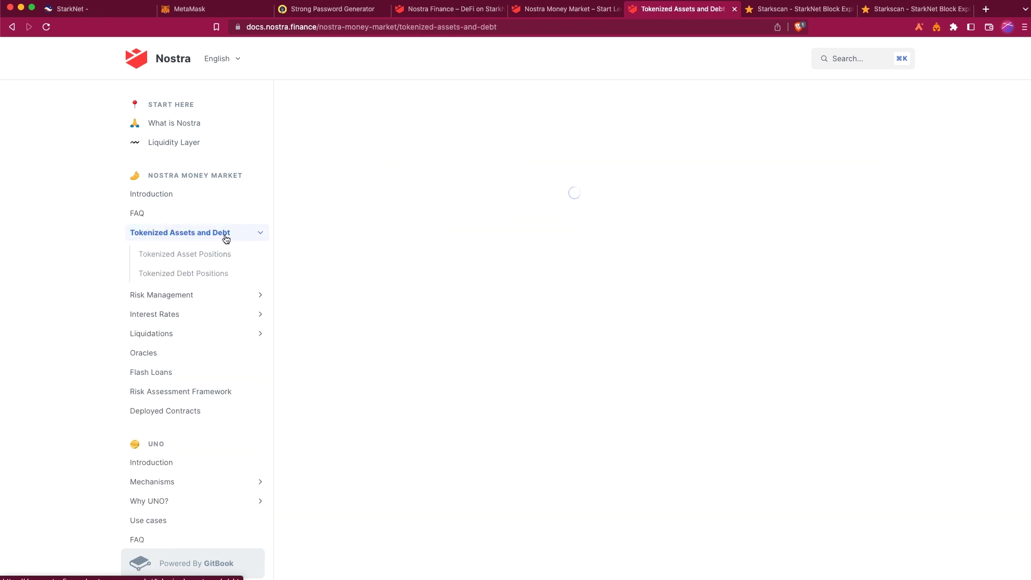
click(218, 253)
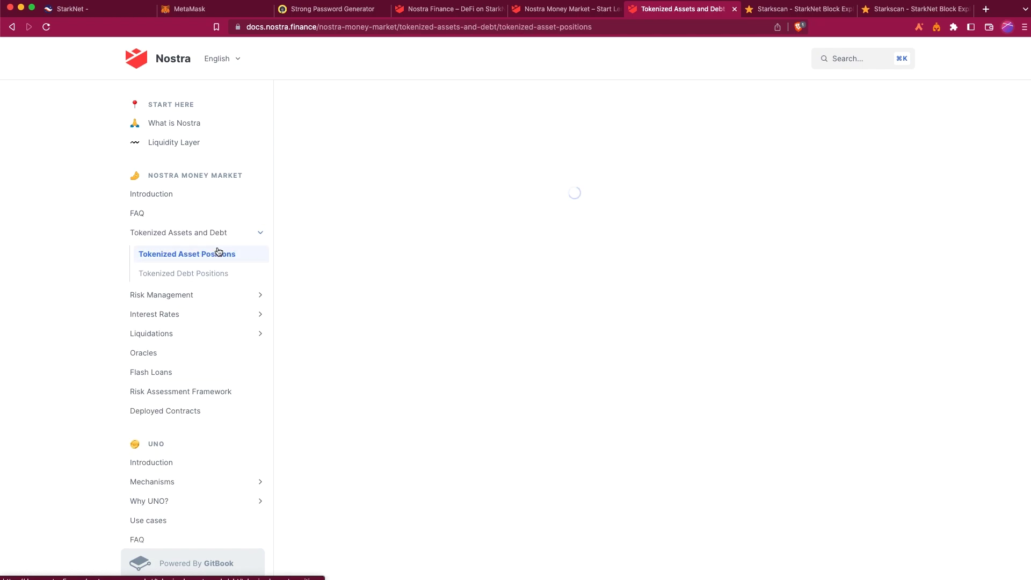
click(229, 297)
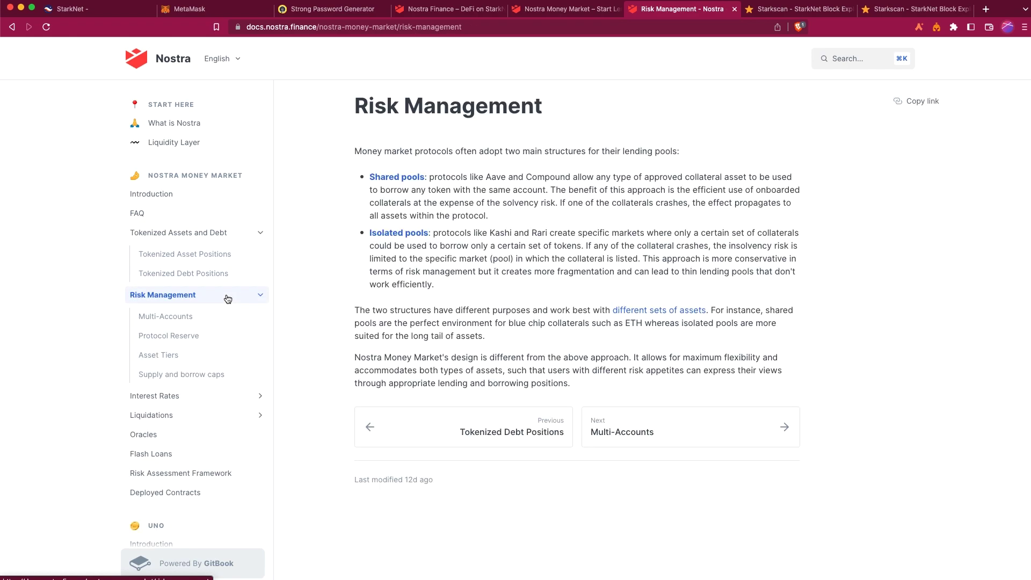
click(569, 9)
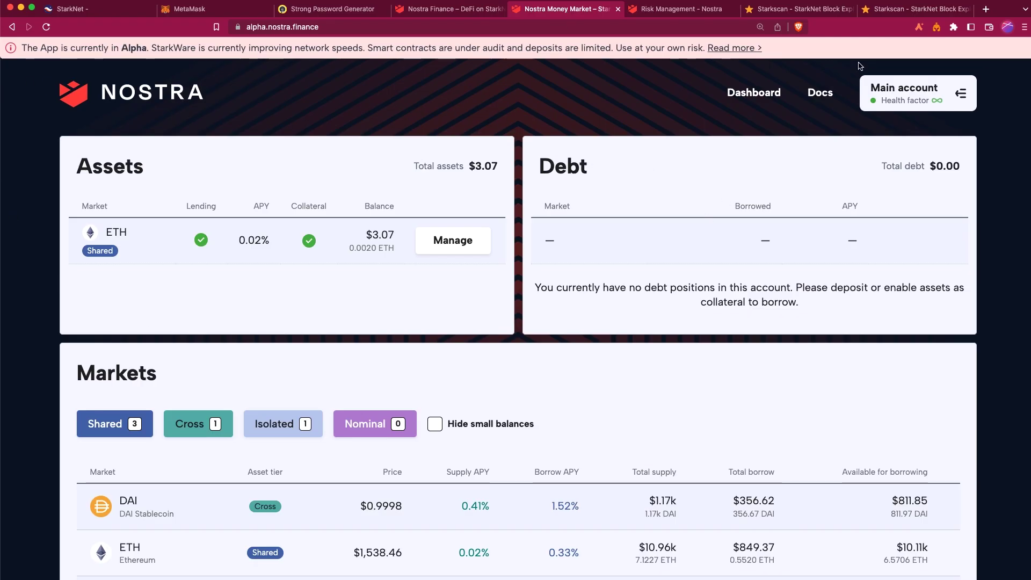